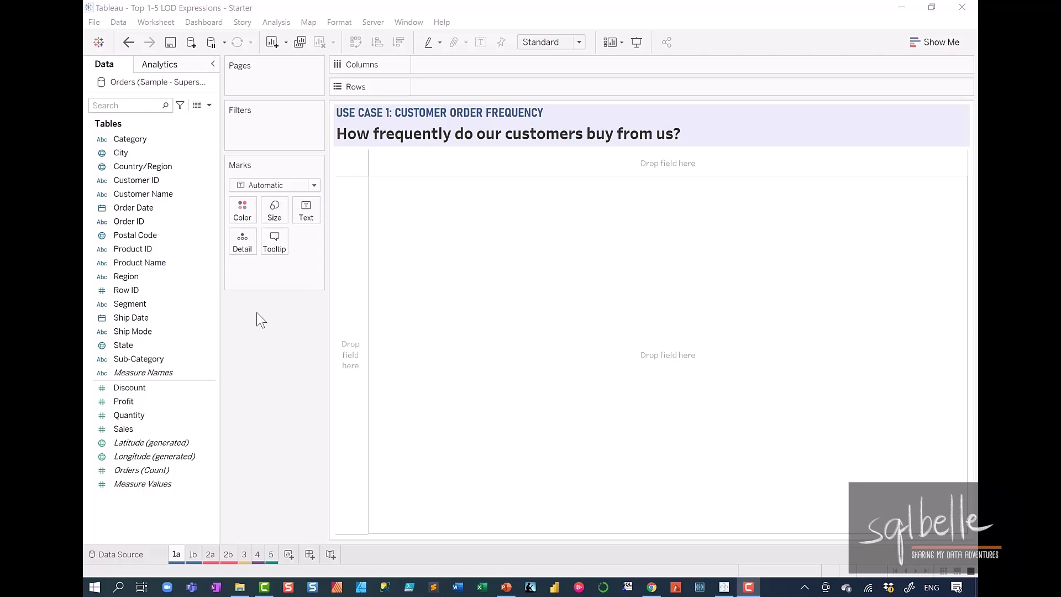
- Chart a distinct count of Order ID for each Customer ID as horizontal bars
left_click_drag(152, 177, 463, 90)
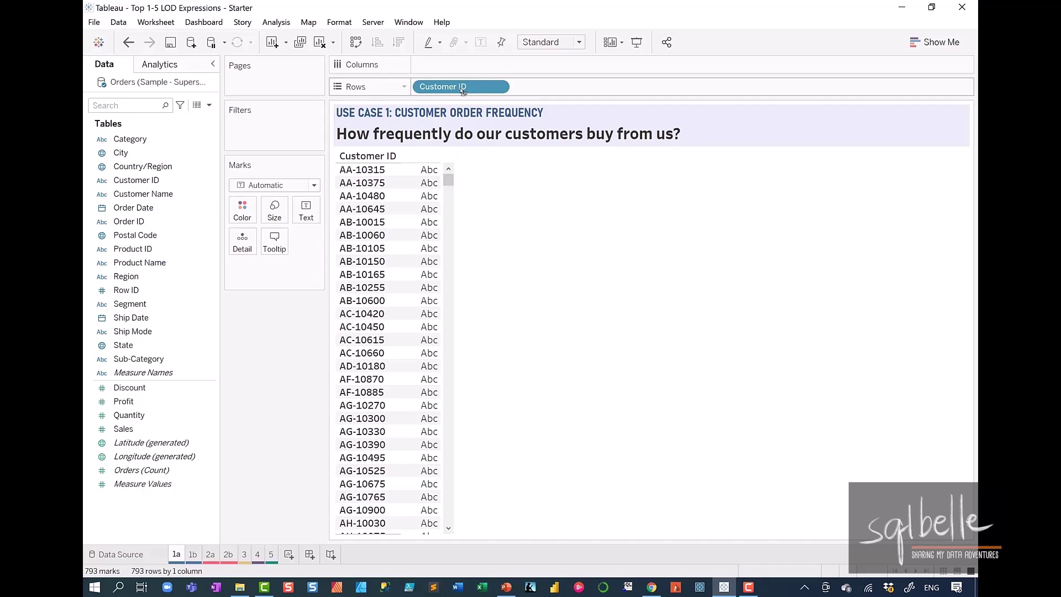
left_click(132, 221)
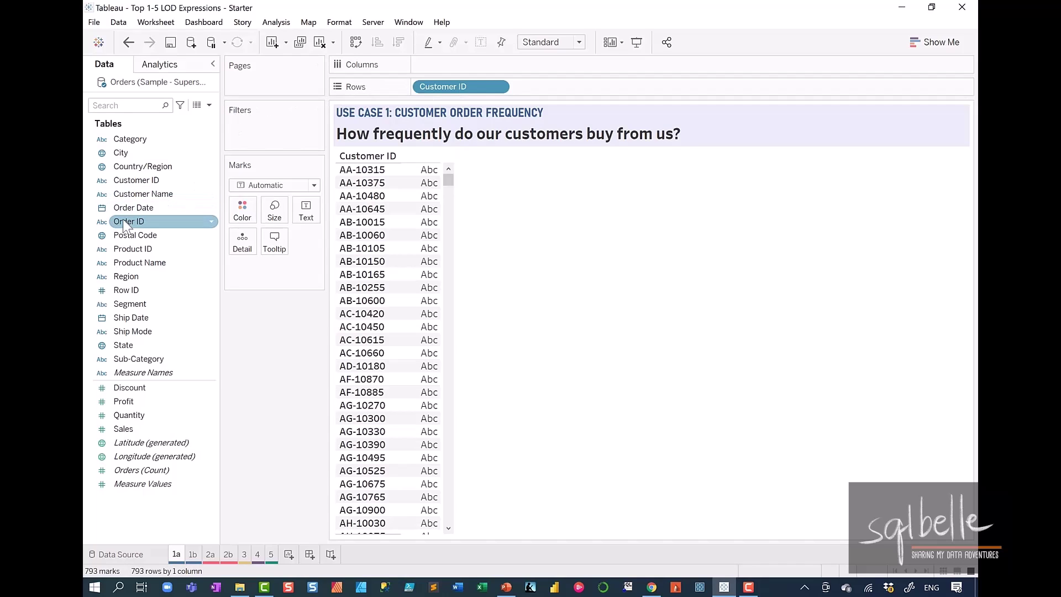
left_click_drag(136, 226, 498, 65)
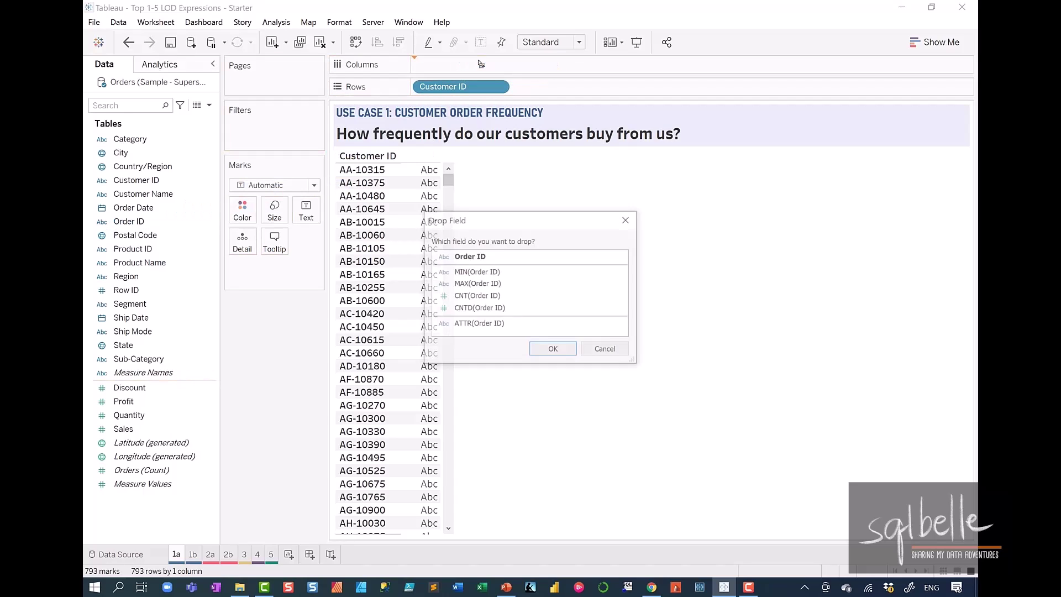
left_click(505, 309)
left_click(553, 350)
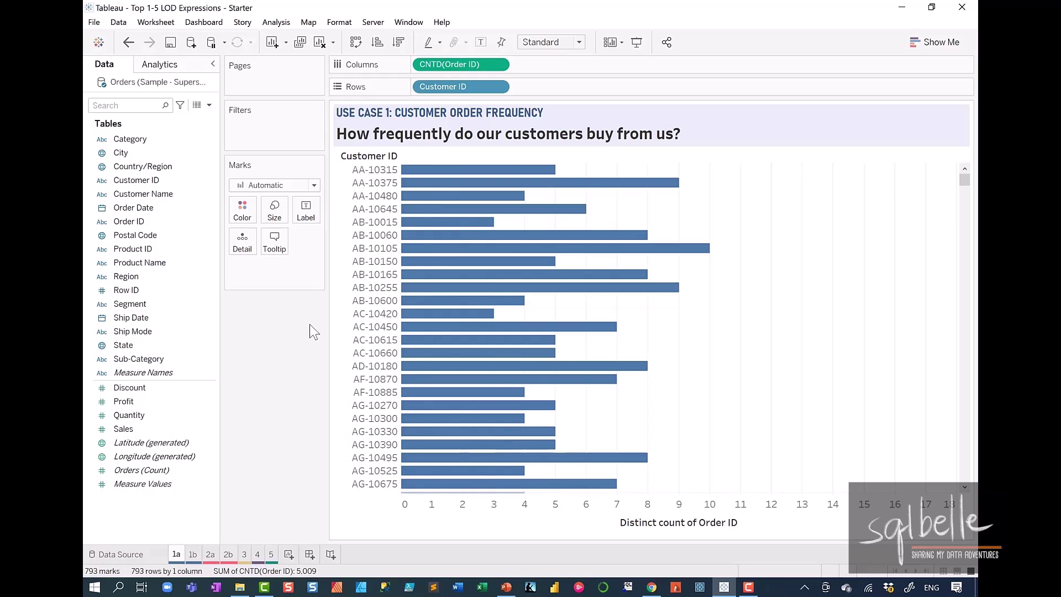
- Show count labels on every bar, allowing labels to overlap other marks
left_click(481, 43)
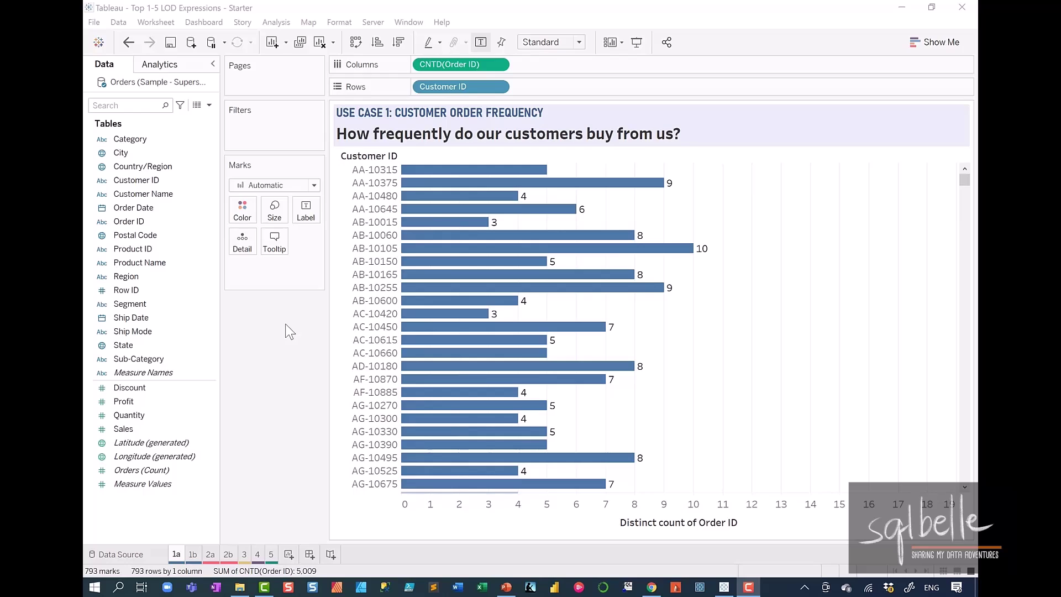
left_click(307, 211)
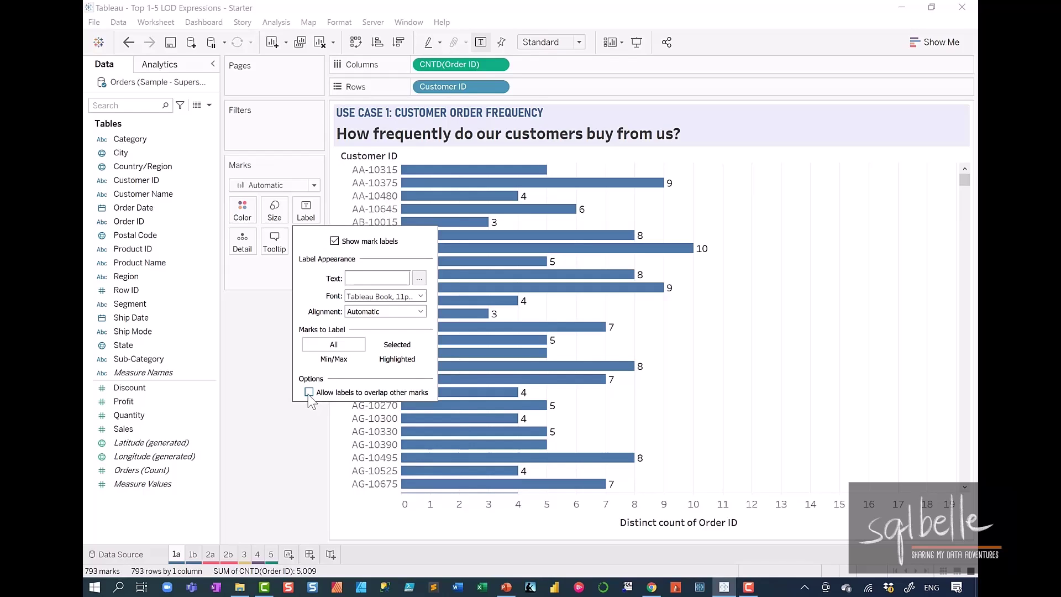
left_click(309, 392)
left_click(303, 432)
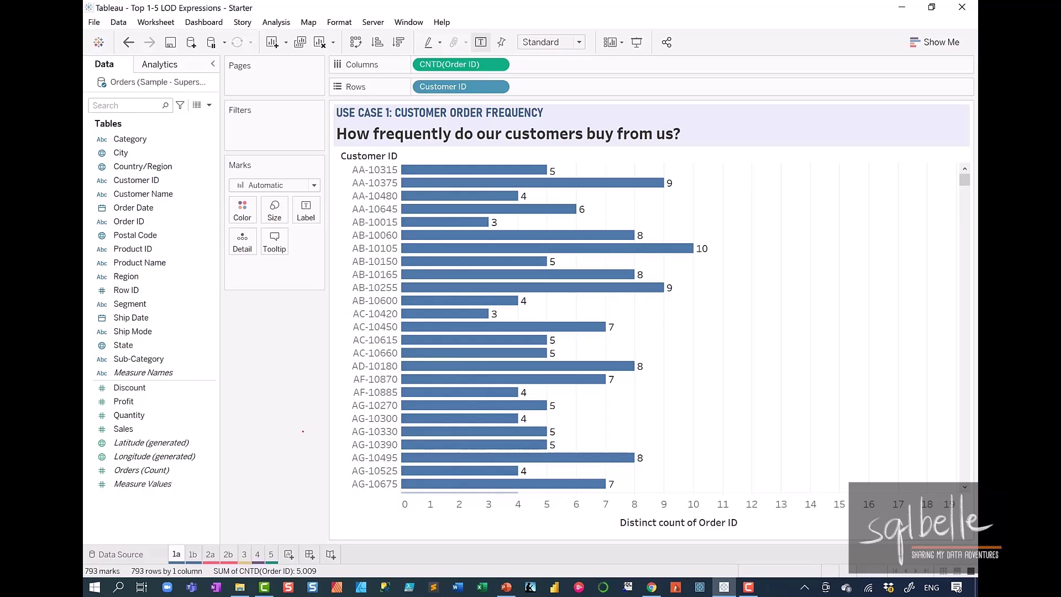
- Draw screen annotations over the labelled bars, then dismiss them
left_click_drag(555, 158, 568, 163)
left_click_drag(564, 250, 566, 252)
left_click_drag(560, 339, 562, 337)
mouse_move(564, 399)
left_mouse_down()
mouse_move(559, 412)
mouse_move(567, 407)
left_mouse_up()
mouse_move(553, 425)
left_mouse_down()
mouse_move(547, 450)
mouse_move(579, 430)
left_mouse_up()
key("Escape")
left_click(498, 88)
mouse_move(459, 263)
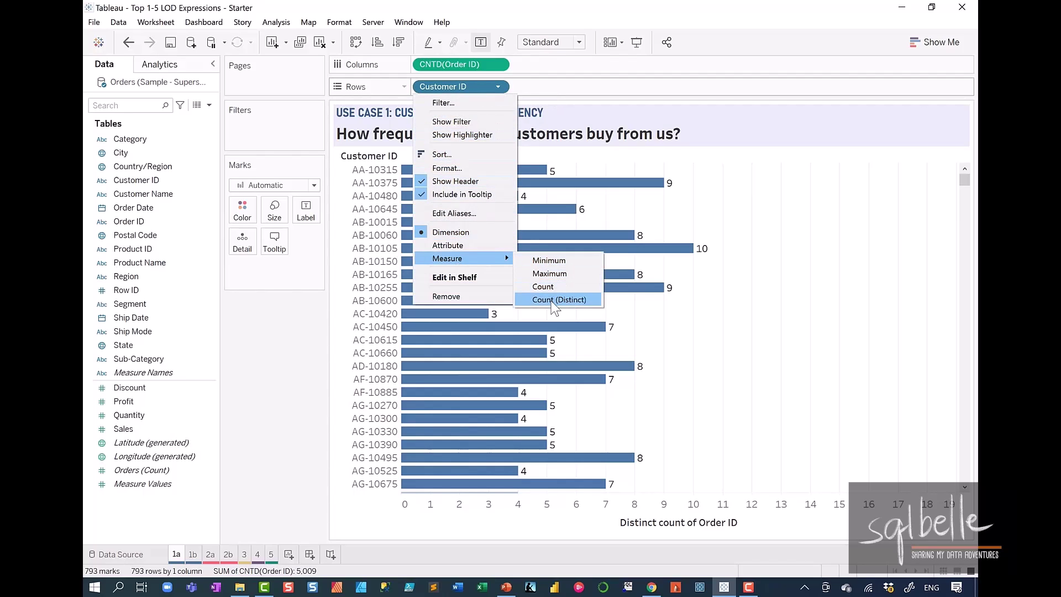
left_click(552, 300)
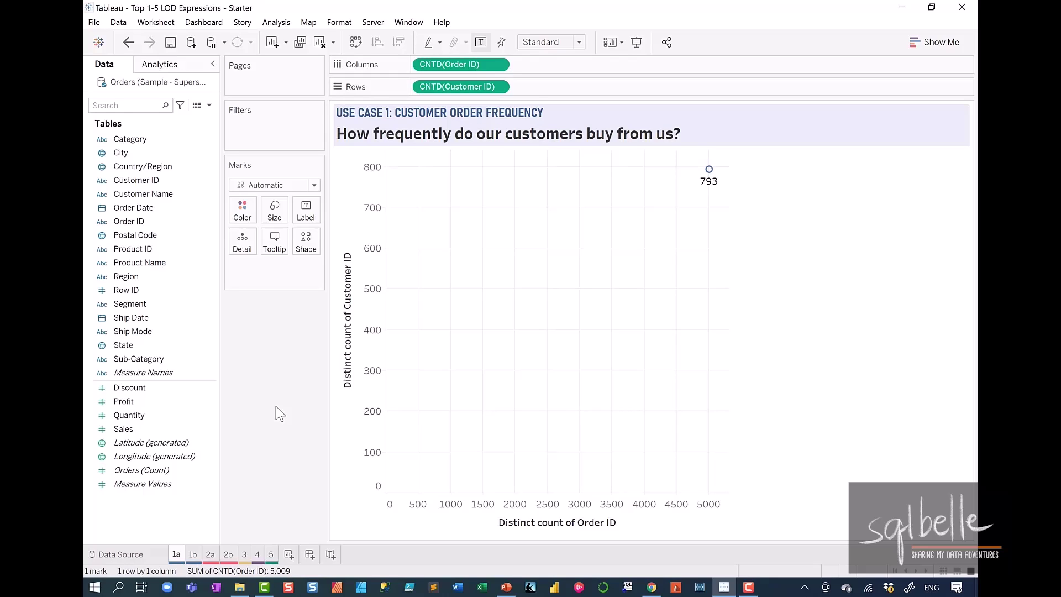
mouse_move(514, 42)
left_mouse_down()
mouse_move(406, 80)
mouse_move(517, 51)
left_mouse_up()
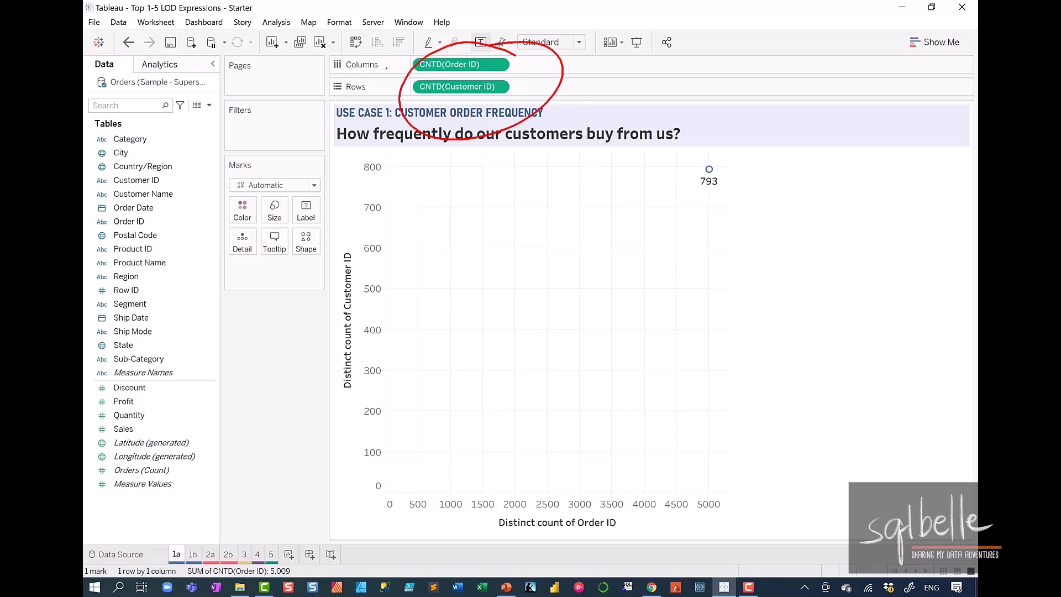
key("Escape")
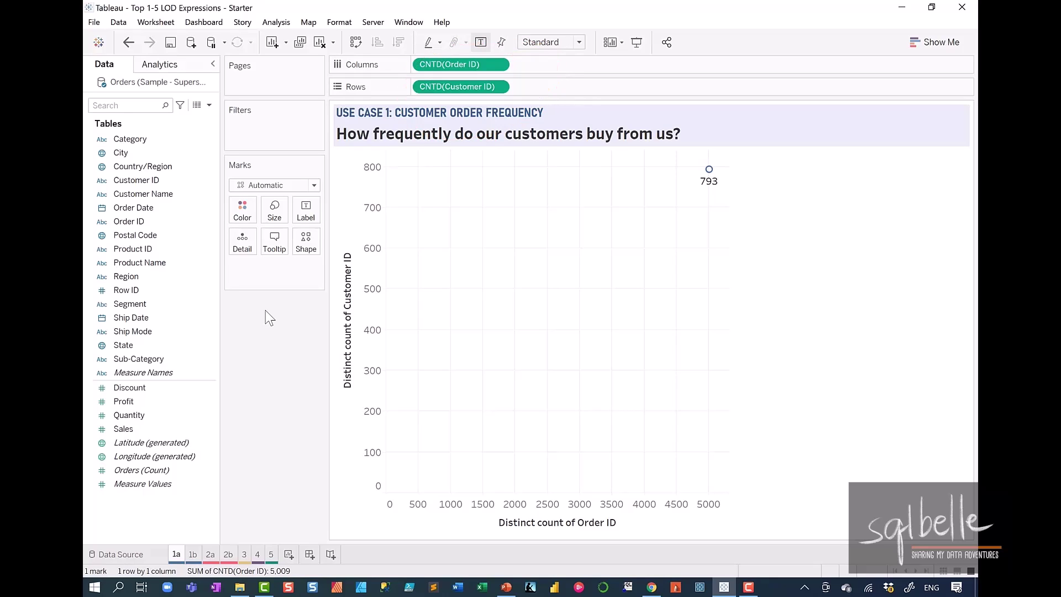
left_click(128, 42)
mouse_move(512, 38)
left_mouse_down()
mouse_move(413, 55)
mouse_move(513, 47)
left_mouse_up()
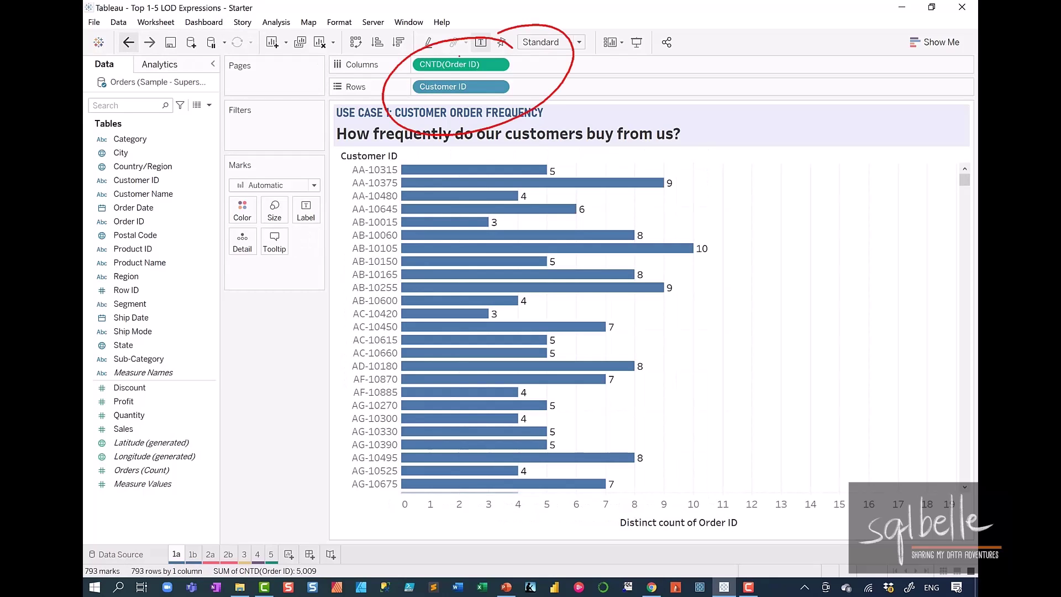
left_click_drag(580, 103, 561, 165)
left_click_drag(559, 154, 580, 160)
- Start a new calculated field named '# of Purchased - FIXED'
key("Escape")
left_click(209, 105)
left_click(190, 116)
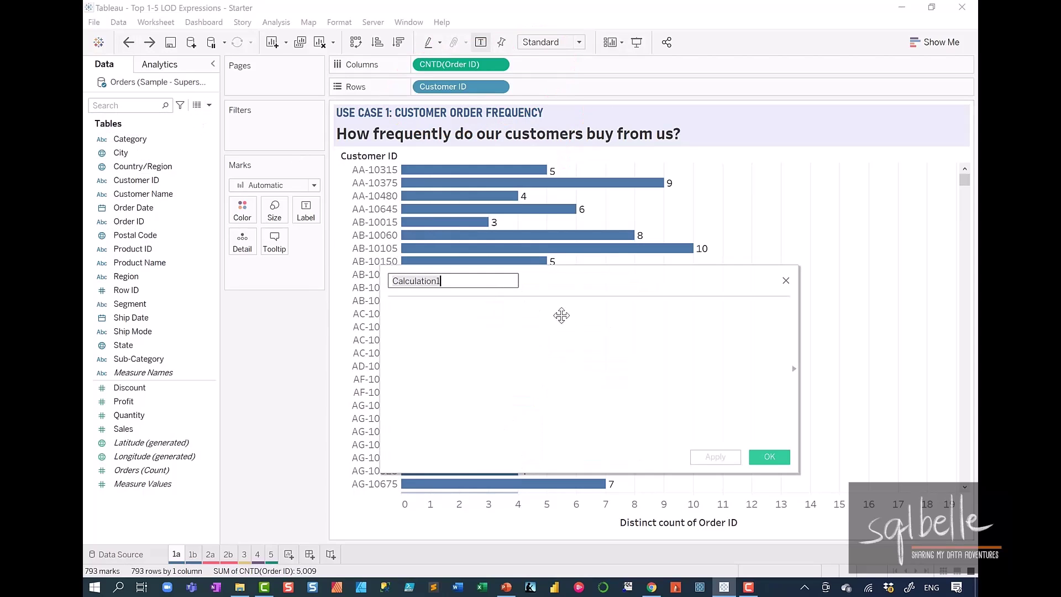
left_click_drag(585, 284, 587, 324)
type("# ")
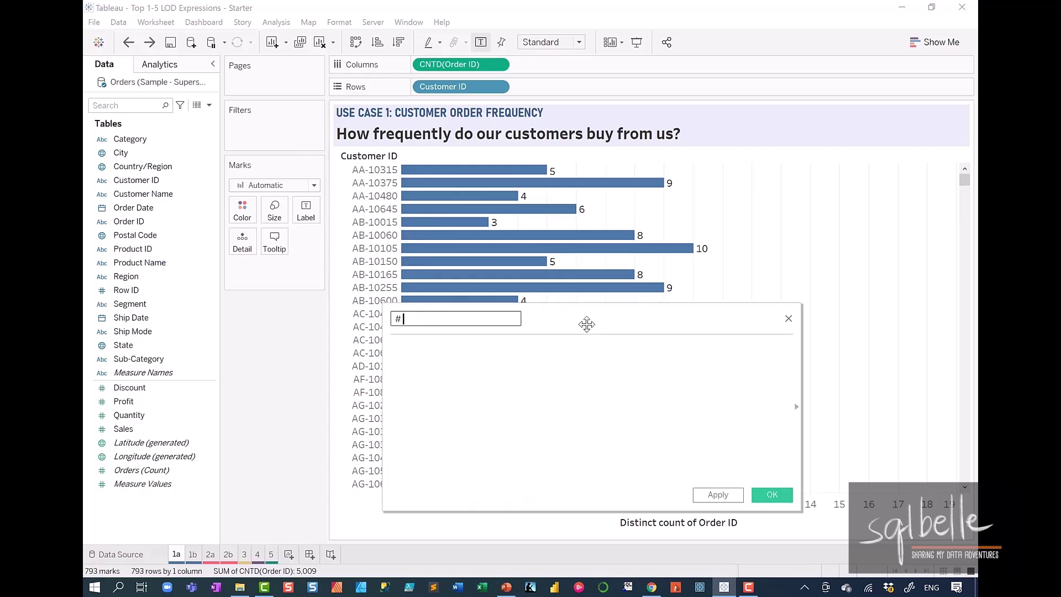
type("of Purchased - FIXED")
left_click(539, 381)
- Enter the formula {FIXED [Customer ID]: COUNTD([Order ID])} and save the field
type("{FIX")
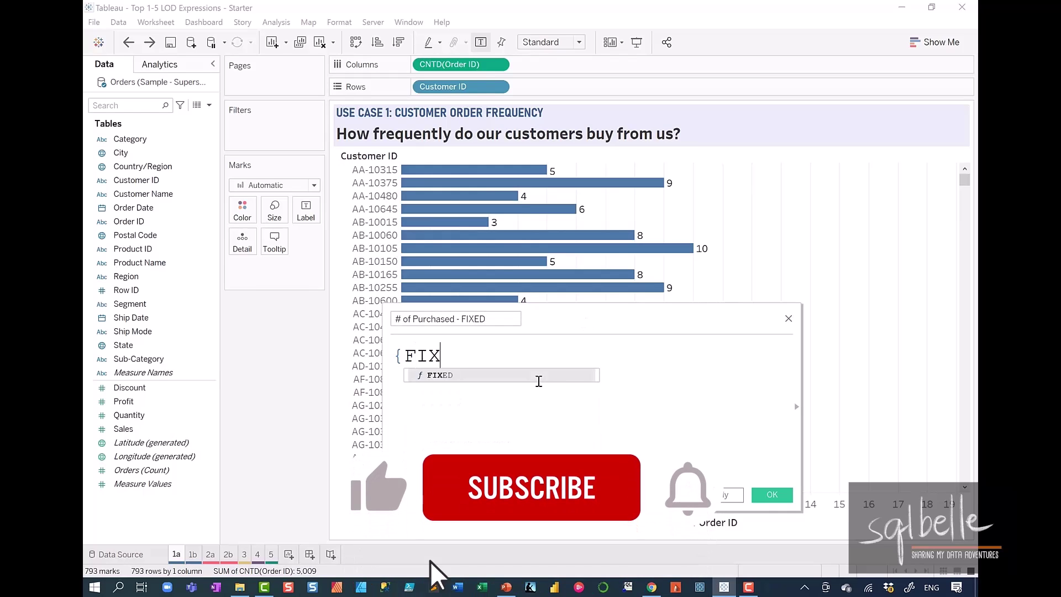
type("ED")
left_click_drag(446, 90, 489, 356)
type(":")
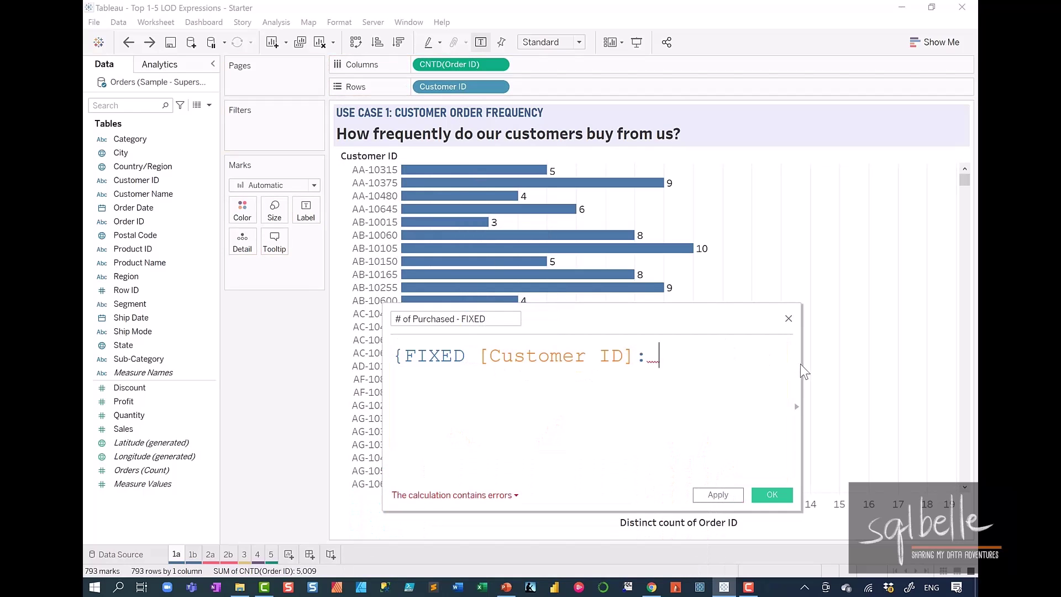
left_click_drag(800, 364, 877, 363)
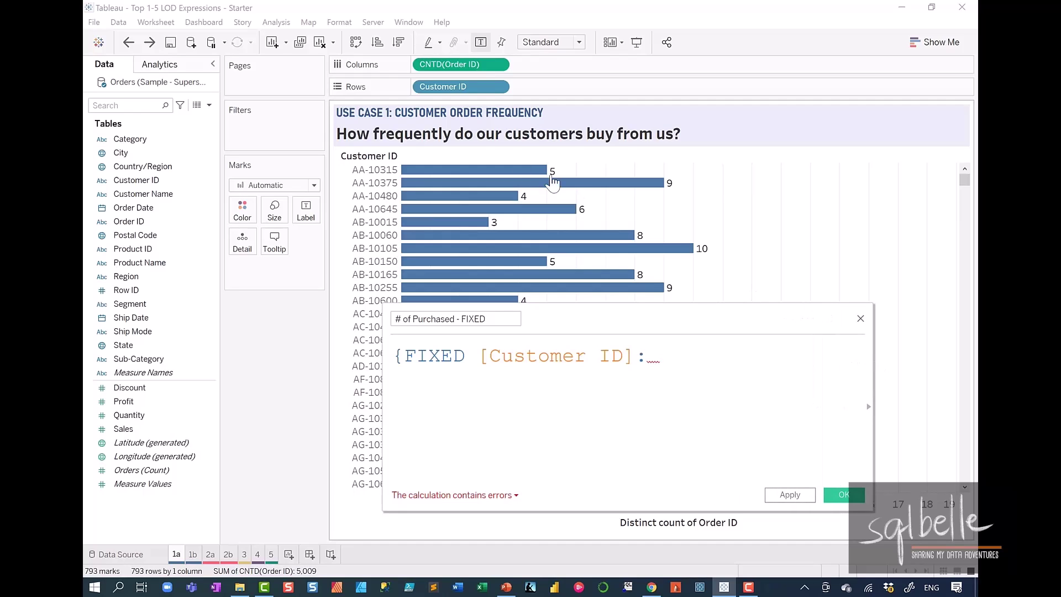
left_click_drag(451, 86, 677, 369)
type("}")
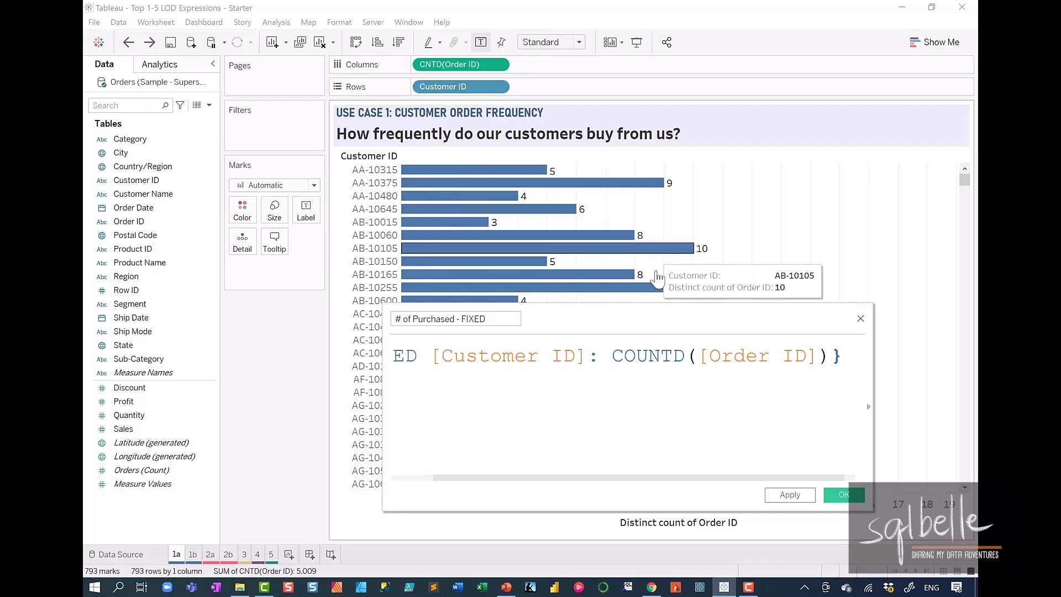
left_click(842, 495)
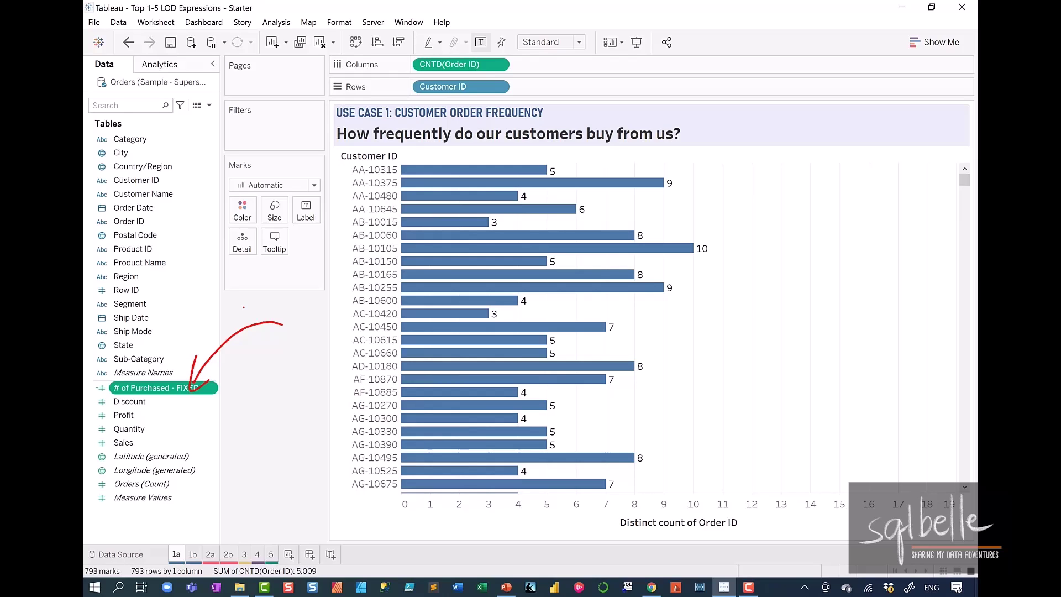
- Clear the sheet and put # of Purchased - FIXED on Columns as a dimension
left_click(320, 43)
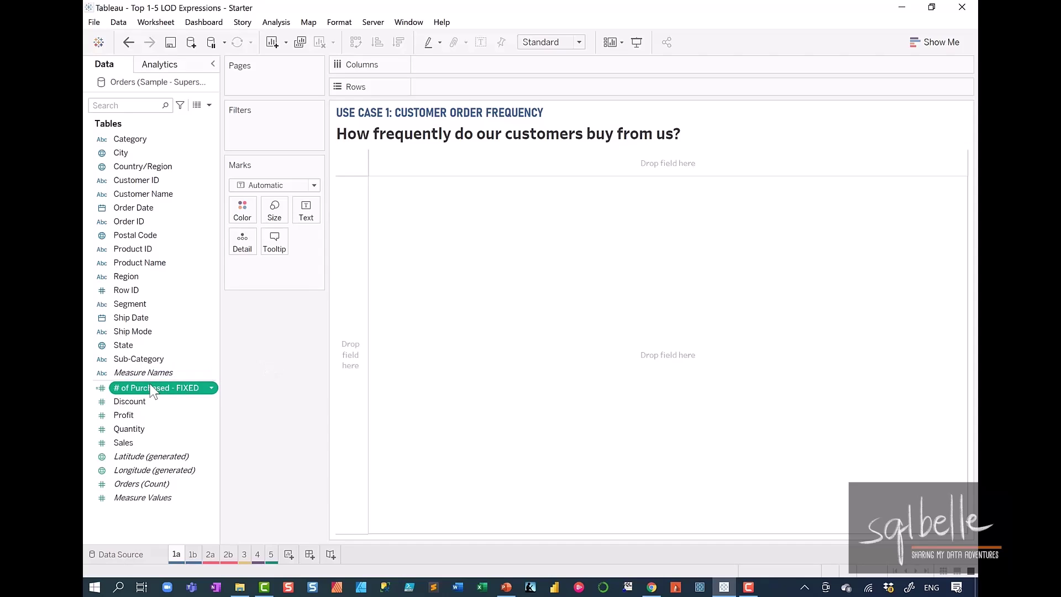
left_click_drag(150, 368, 146, 301)
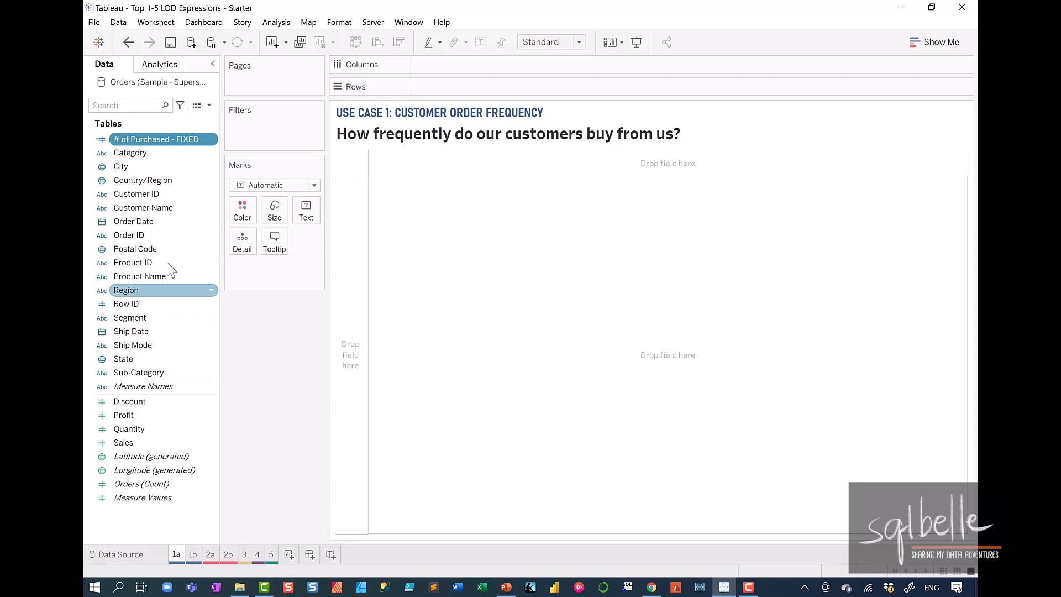
left_click_drag(146, 137, 466, 75)
- Add a distinct count of Customer ID to Rows and label every bar
left_click(125, 194)
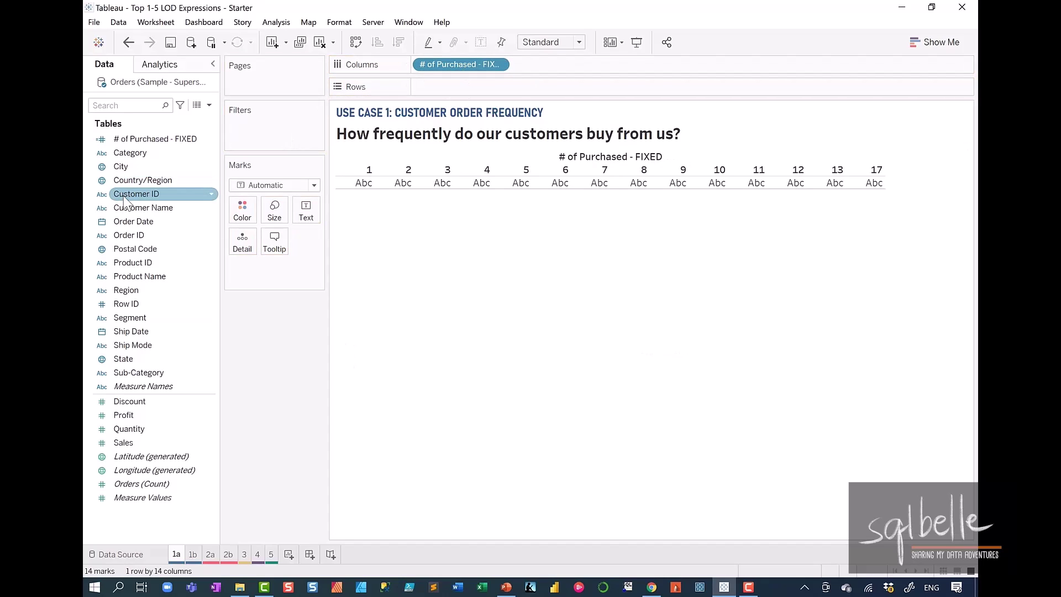
left_click_drag(125, 199, 442, 96)
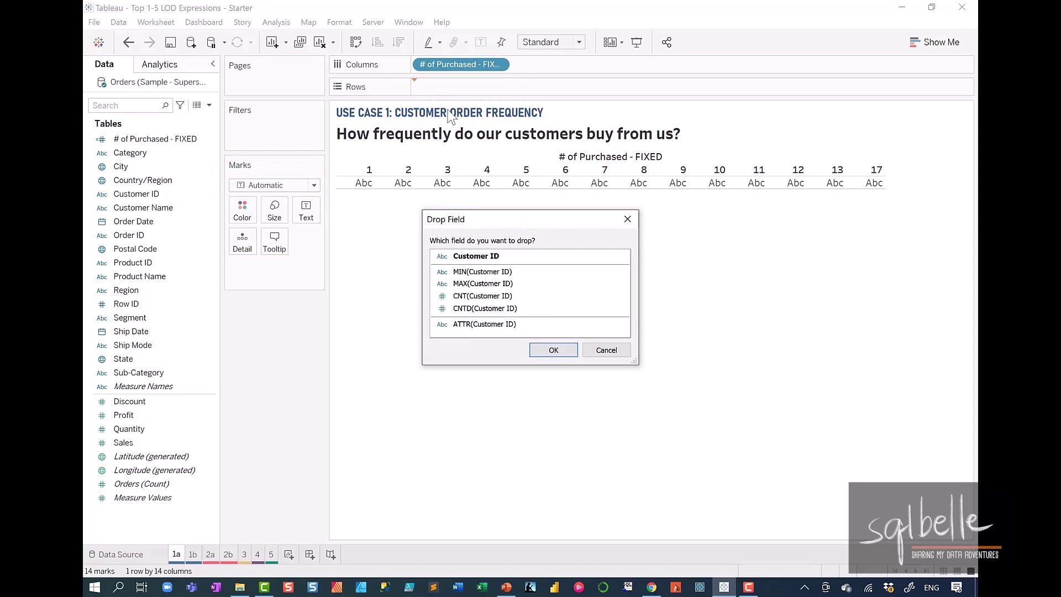
left_click(481, 308)
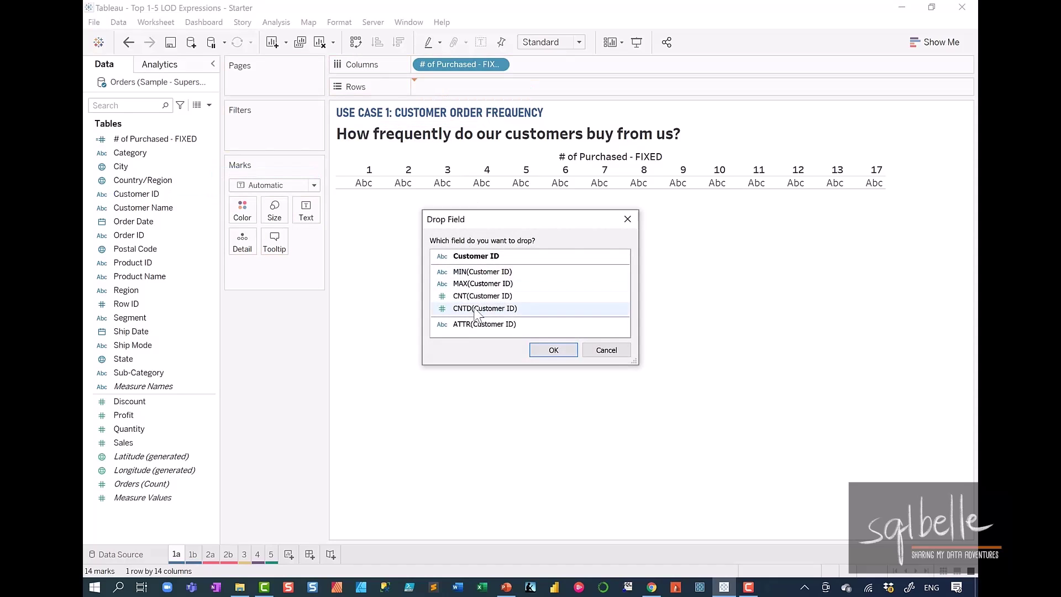
left_click(553, 350)
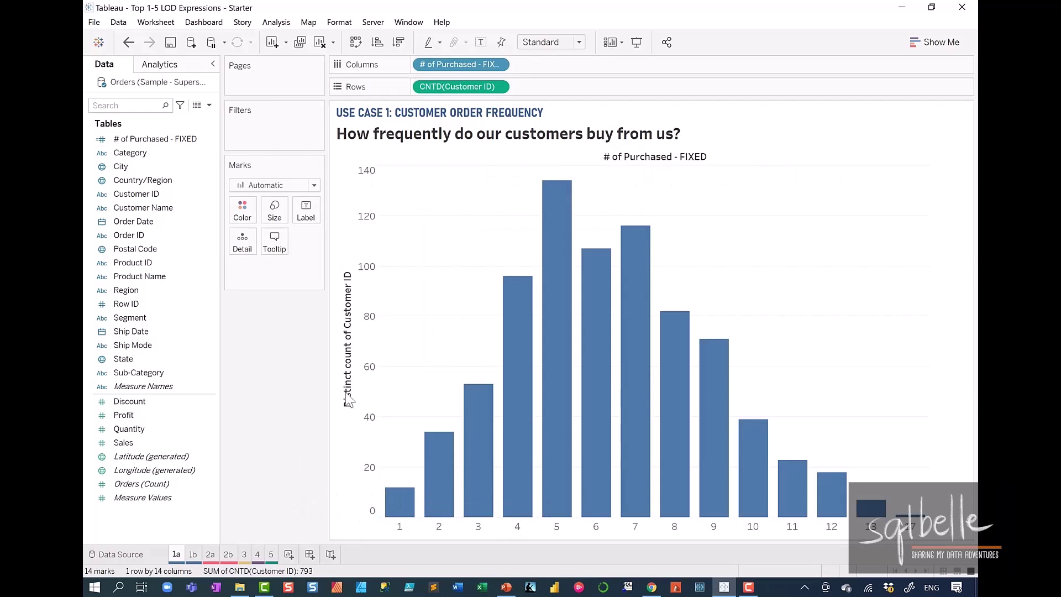
left_click(480, 42)
mouse_move(394, 509)
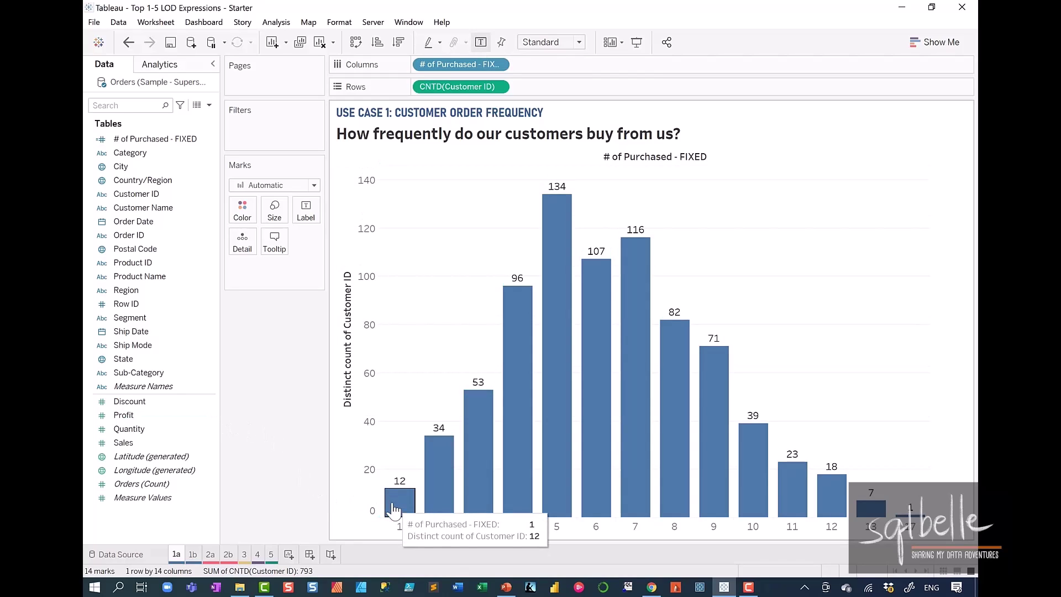
mouse_move(430, 475)
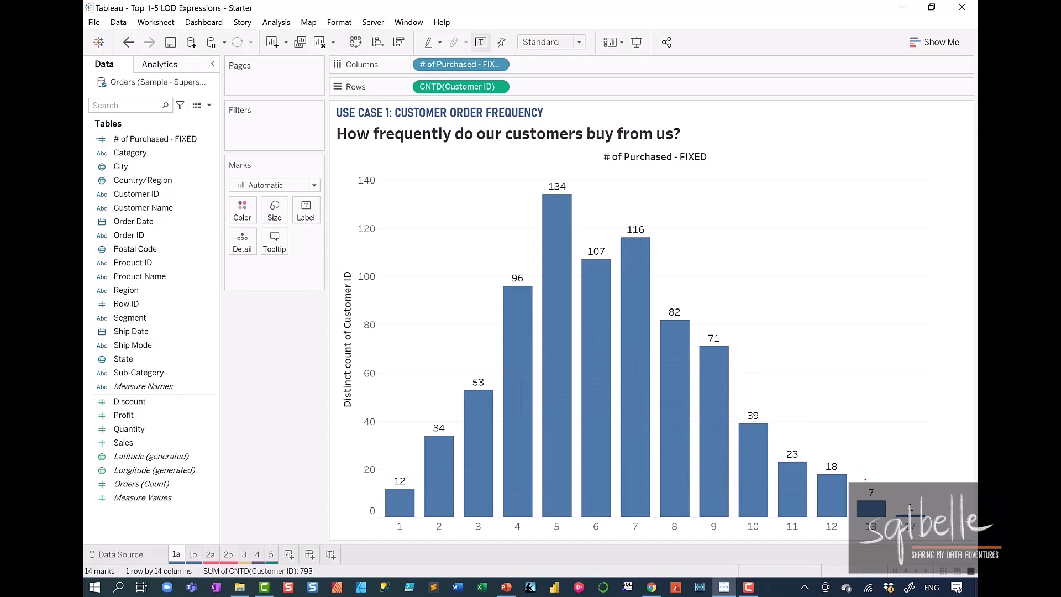
mouse_move(923, 490)
left_mouse_down()
mouse_move(862, 534)
mouse_move(854, 484)
left_mouse_up()
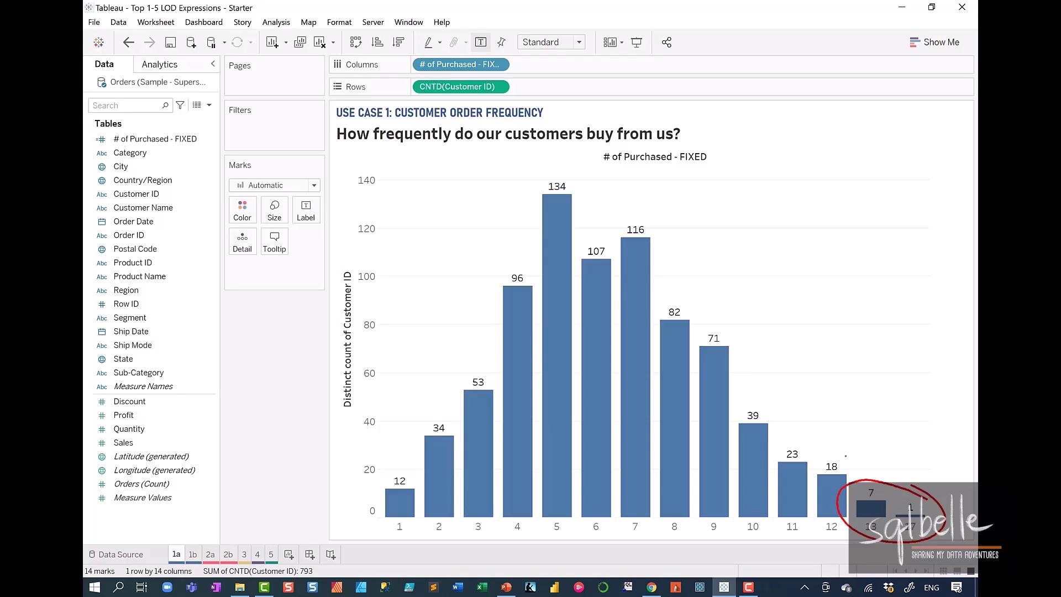
key("Escape")
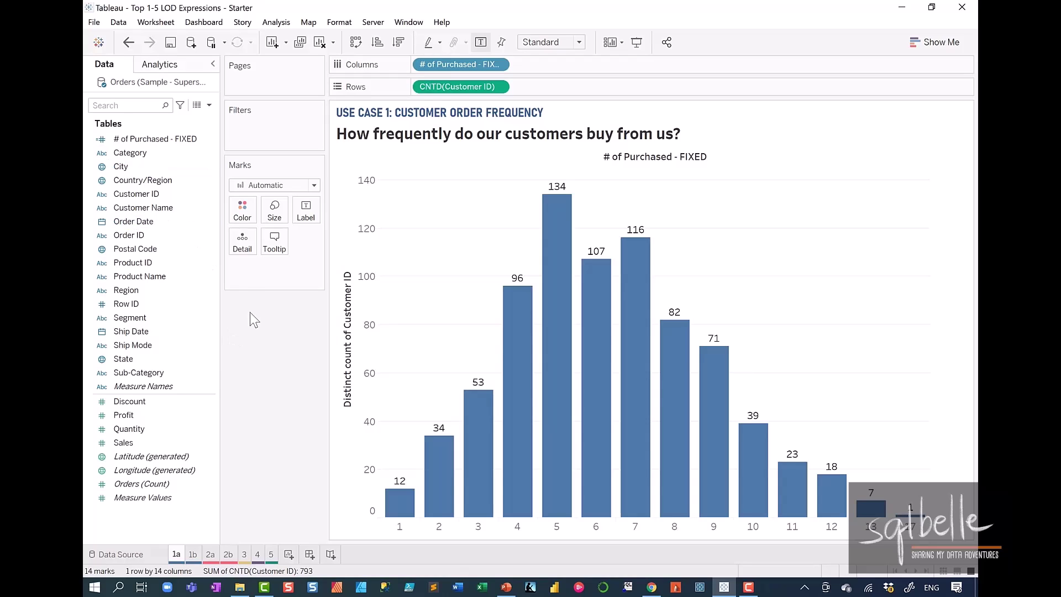
- Duplicate # of Purchased - FIXED and move the copy into Measures
right_click(168, 139)
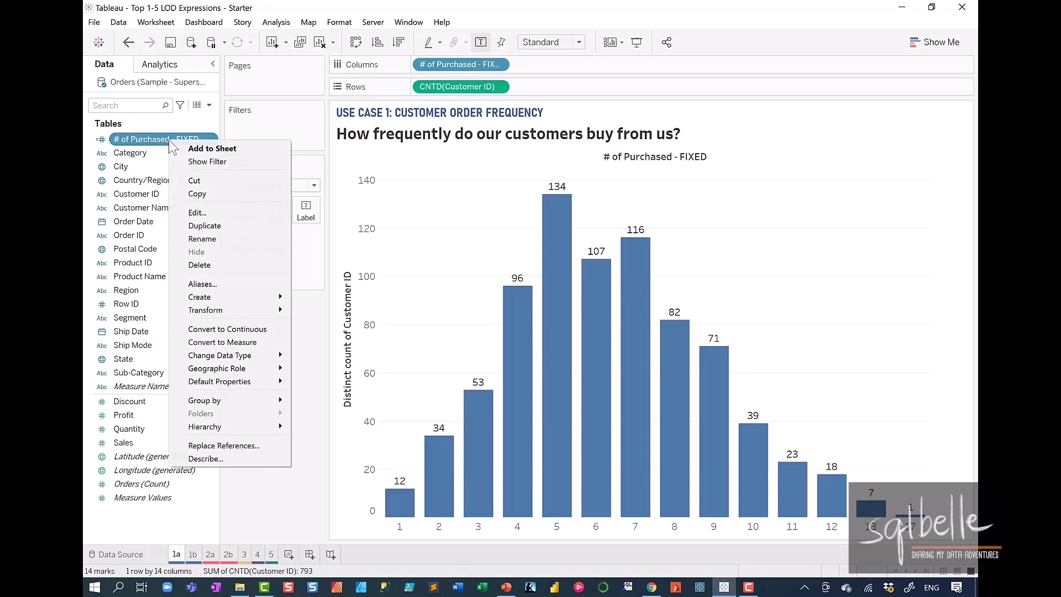
left_click(217, 226)
left_click_drag(165, 151, 166, 463)
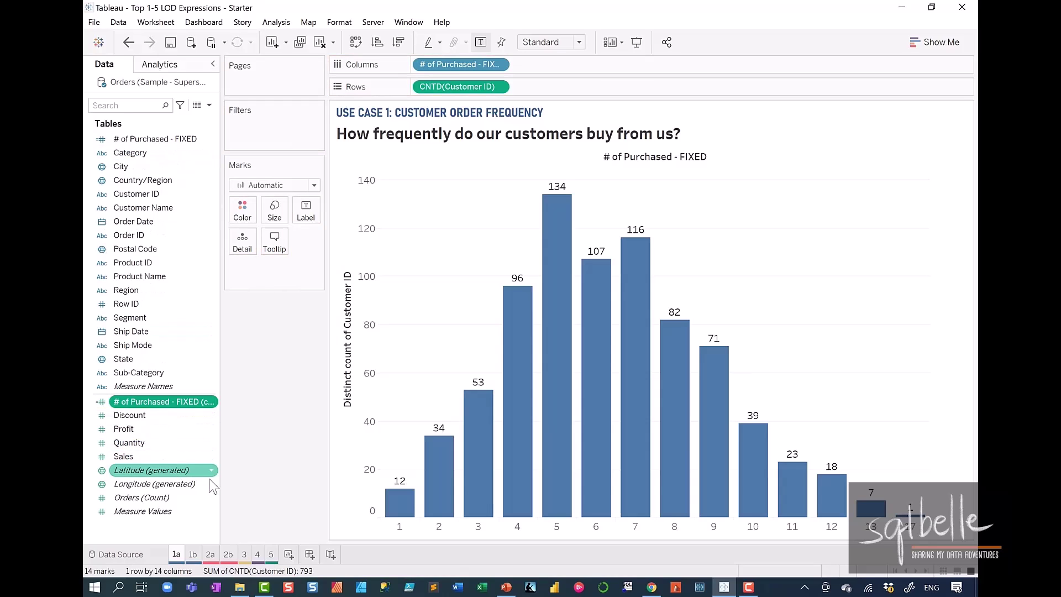
- Create bins from the copied field with a bin size of 1
right_click(170, 403)
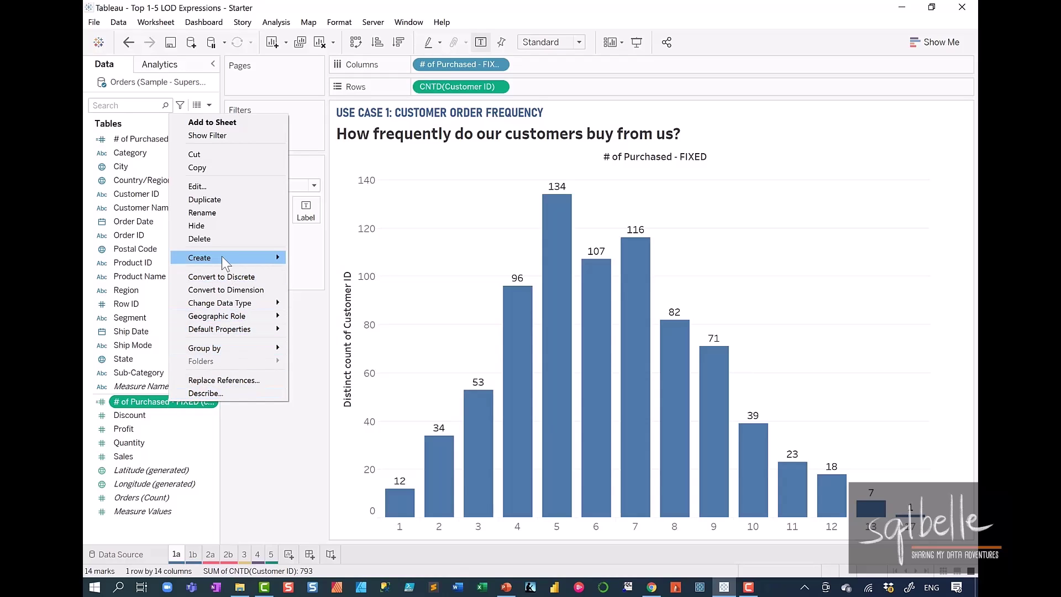
mouse_move(221, 256)
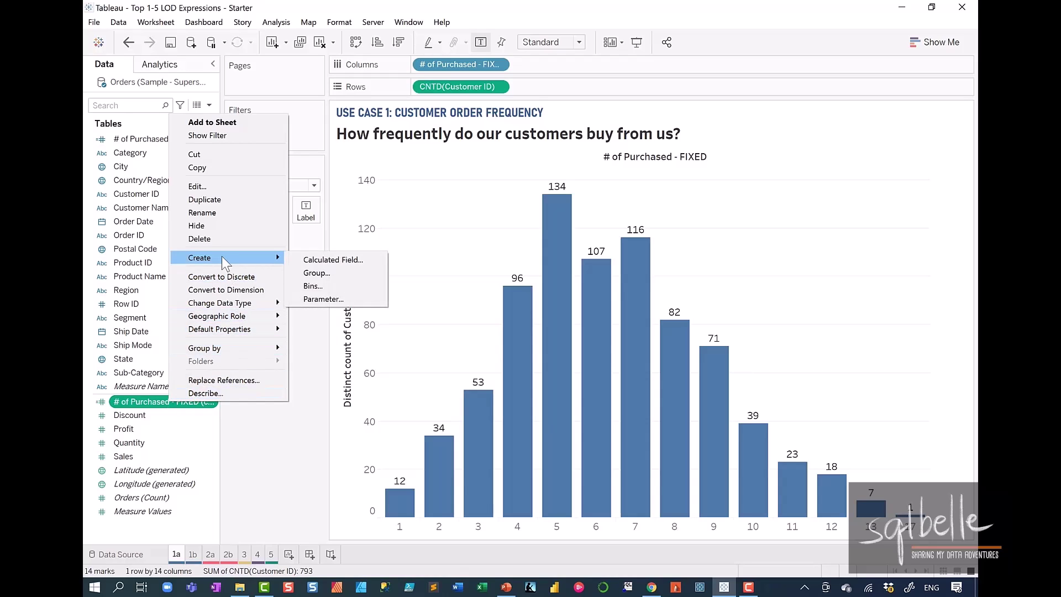
left_click(320, 285)
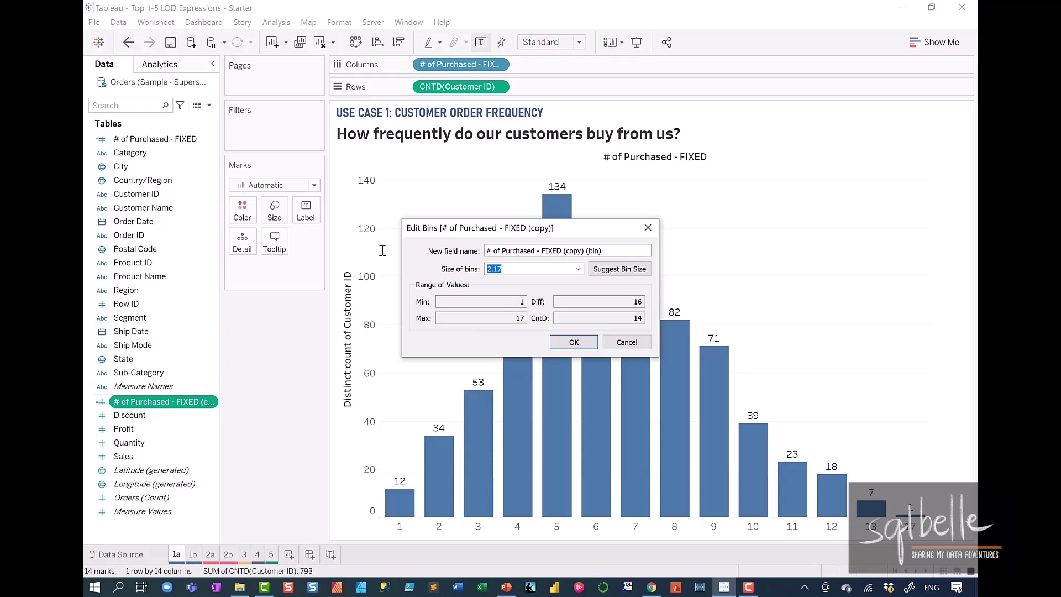
type("1")
- Confirm the size-1 bin field and duplicate sheet 1a as 1a (2)
left_click(574, 342)
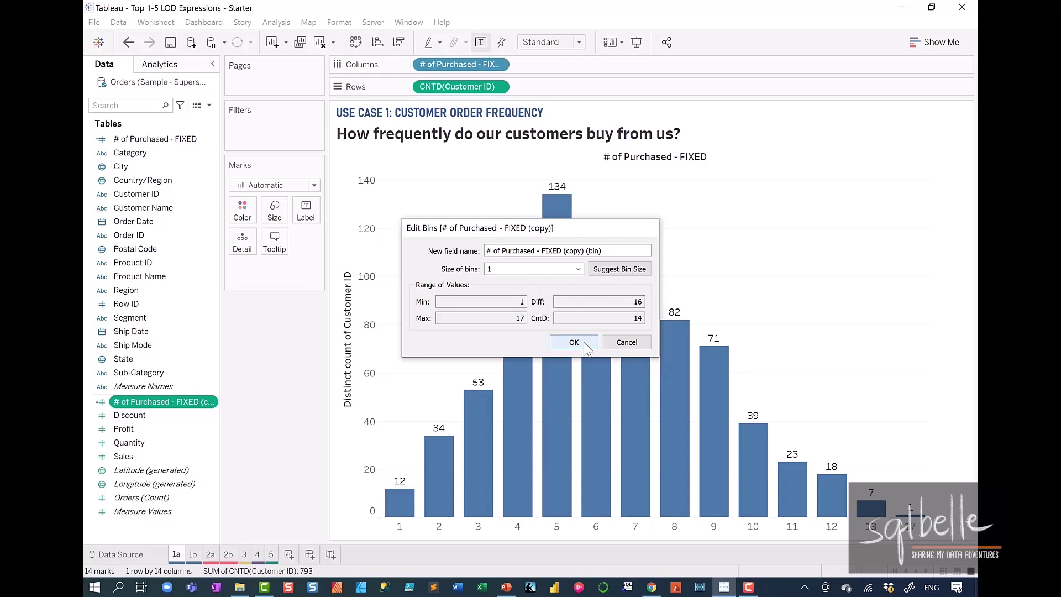
right_click(177, 560)
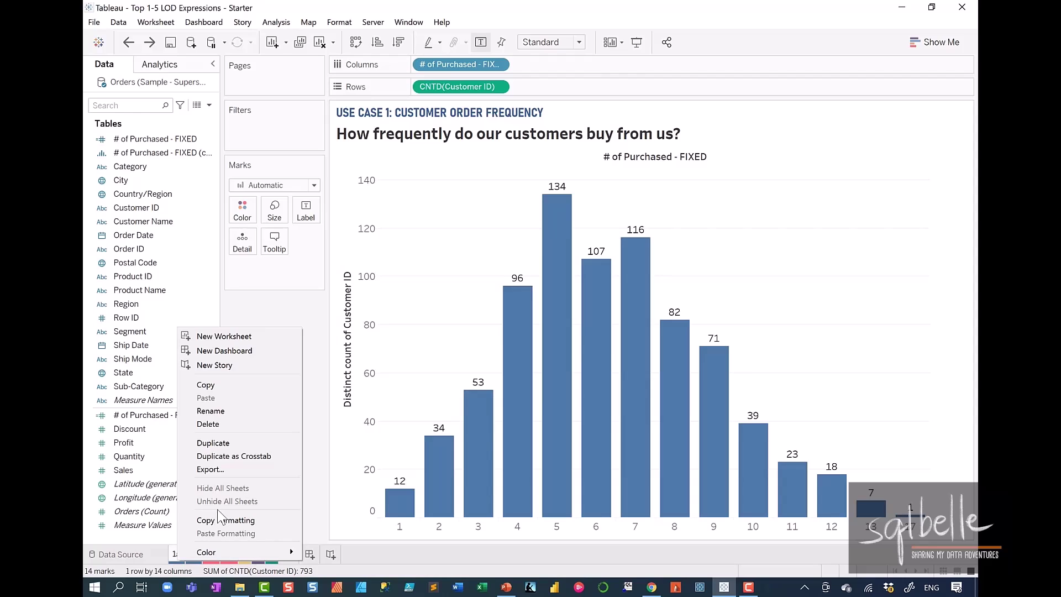
left_click(213, 443)
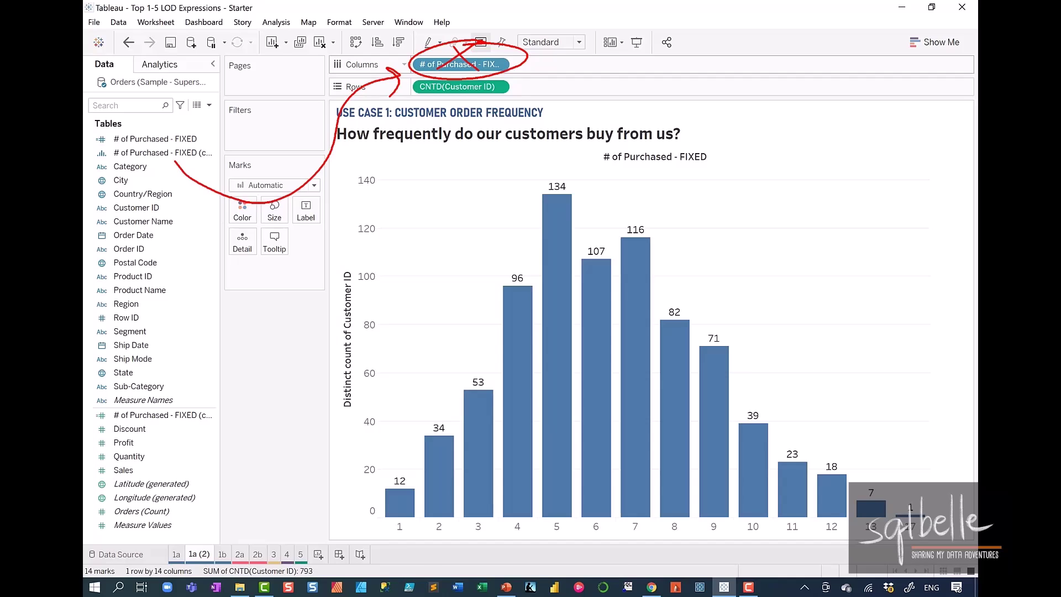
- On 1a (2), replace the Columns field with # of Purchased - FIXED (copy) (bin)
mouse_move(163, 152)
left_mouse_down()
mouse_move(337, 132)
mouse_move(453, 69)
mouse_move(479, 68)
left_mouse_up()
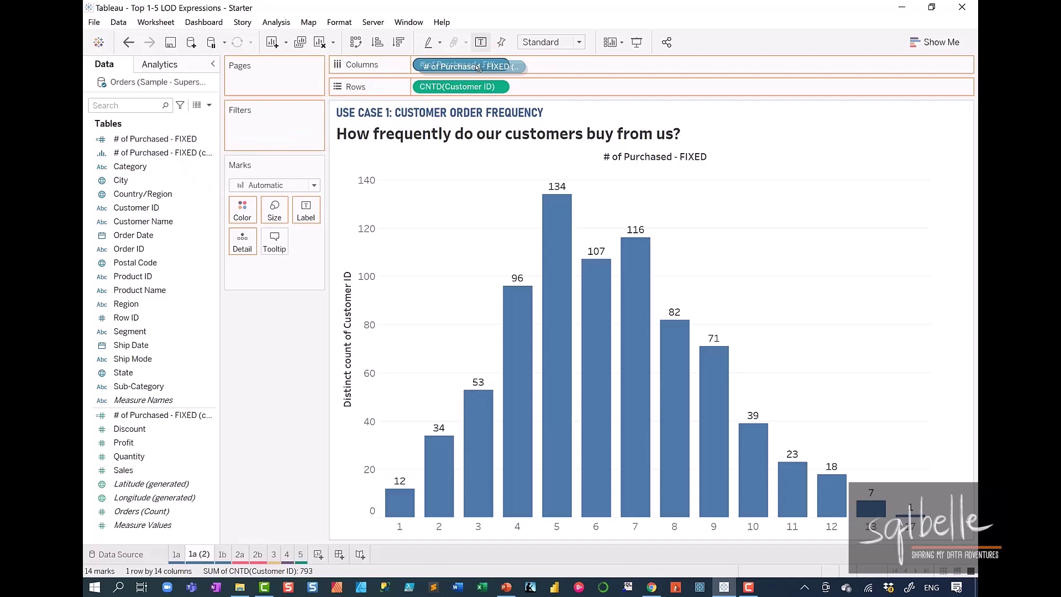
left_click_drag(478, 67, 478, 68)
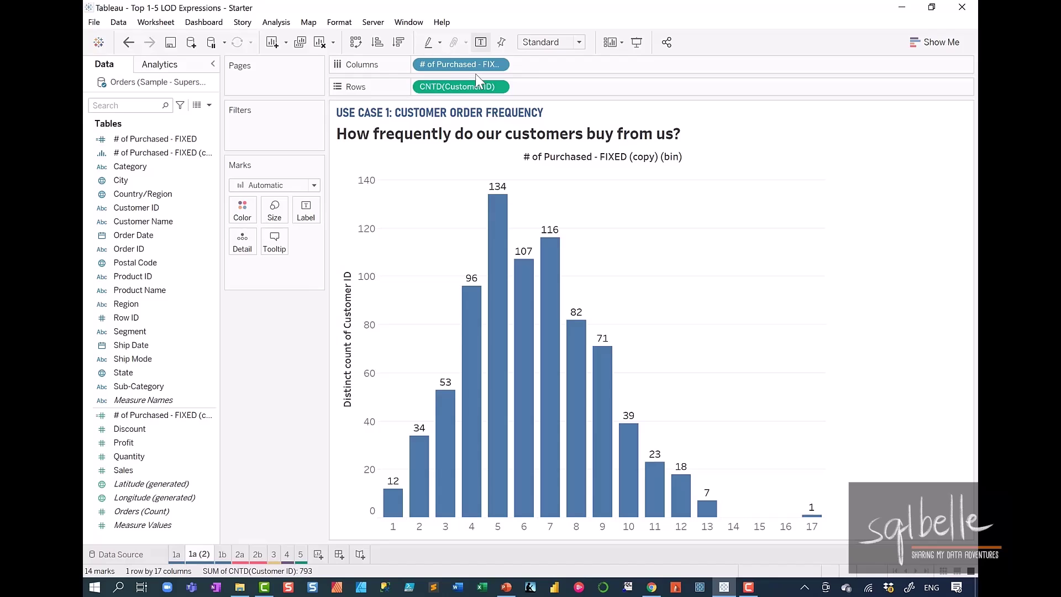
left_click(339, 555)
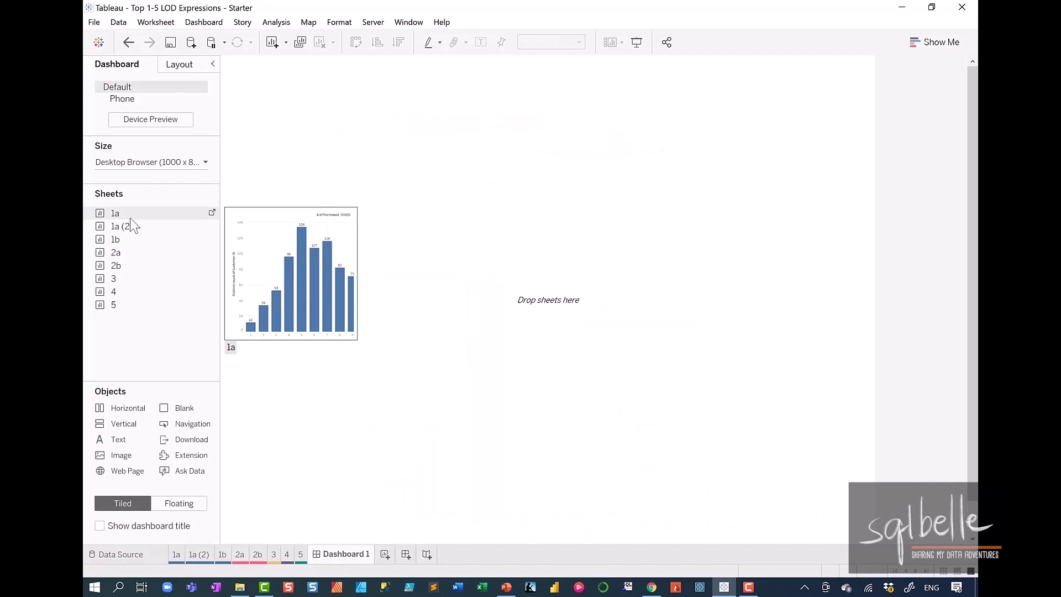
- Place sheet 1a on Dashboard 1 with sheet 1a (2) stacked below it
left_click_drag(183, 200, 446, 166)
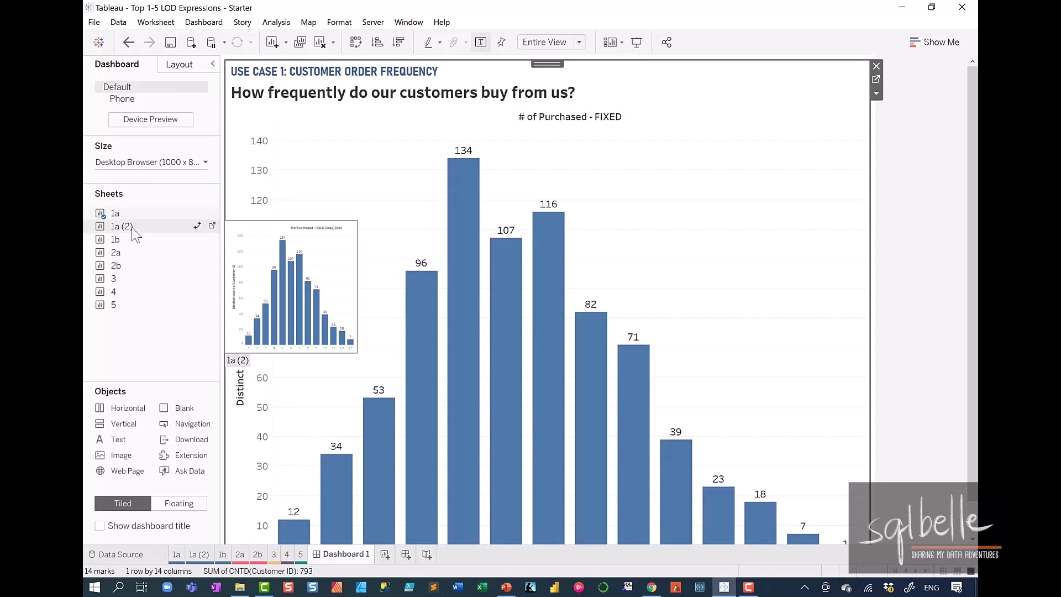
mouse_move(131, 227)
left_click_drag(131, 227, 707, 518)
left_click_drag(872, 388, 882, 378)
- Set the dashboard to a custom 1000 x 700 px size
left_click(206, 162)
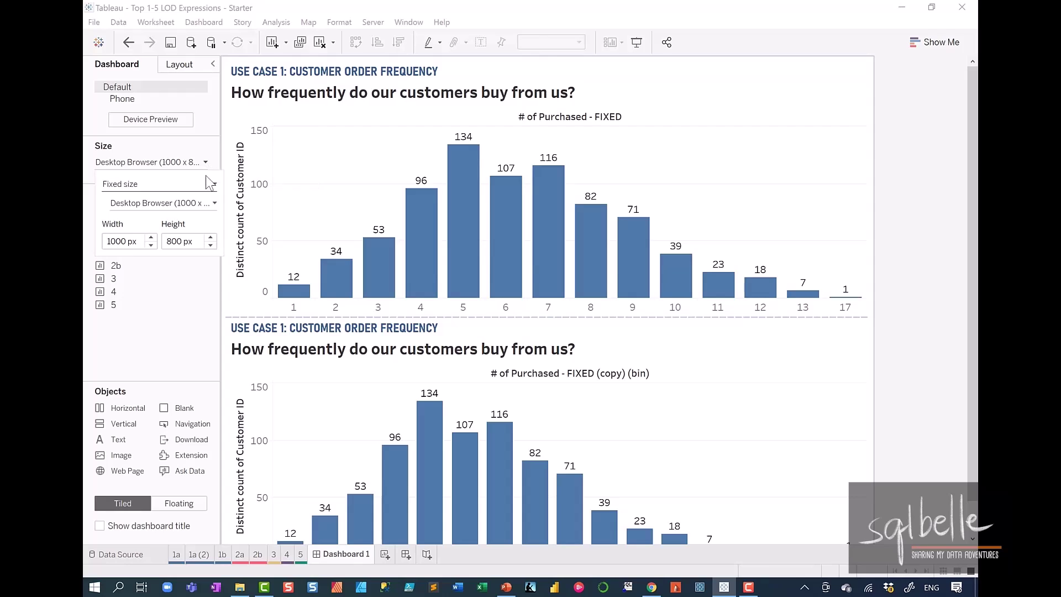
left_click(211, 245)
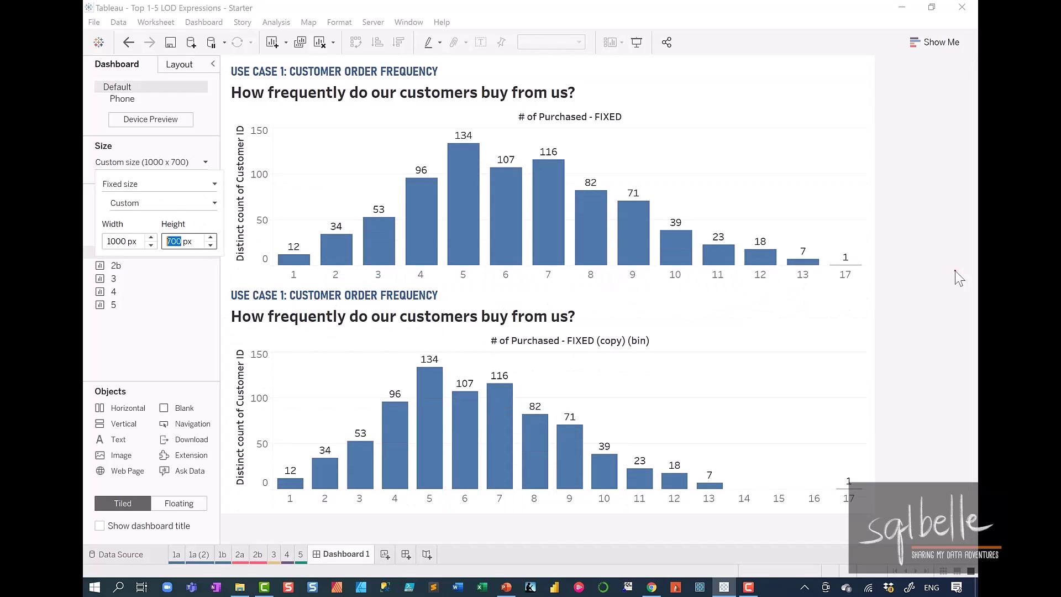
left_click(955, 271)
- Mark the empty bins 14–16 on the binned chart with screen-pen annotations
mouse_move(902, 219)
left_mouse_down()
mouse_move(823, 302)
mouse_move(916, 240)
left_mouse_up()
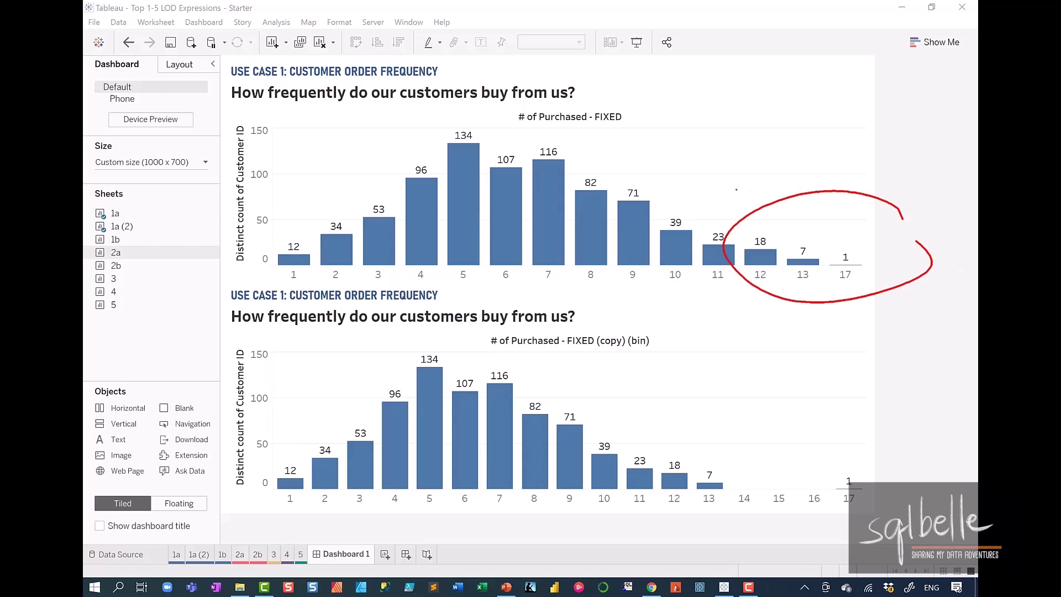
mouse_move(660, 340)
left_mouse_down()
mouse_move(607, 323)
mouse_move(665, 325)
left_mouse_up()
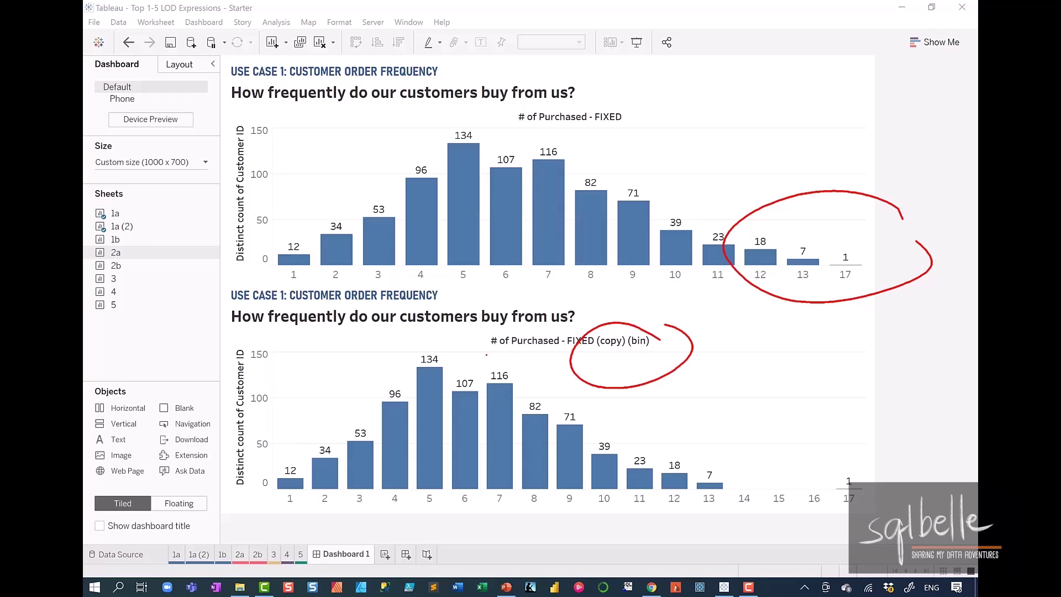
mouse_move(793, 394)
left_mouse_down()
mouse_move(735, 476)
mouse_move(755, 466)
mouse_move(769, 486)
mouse_move(792, 468)
left_mouse_up()
mouse_move(832, 396)
left_mouse_down()
mouse_move(819, 471)
mouse_move(830, 454)
left_mouse_up()
mouse_move(883, 372)
left_mouse_down()
mouse_move(853, 451)
mouse_move(869, 447)
left_mouse_up()
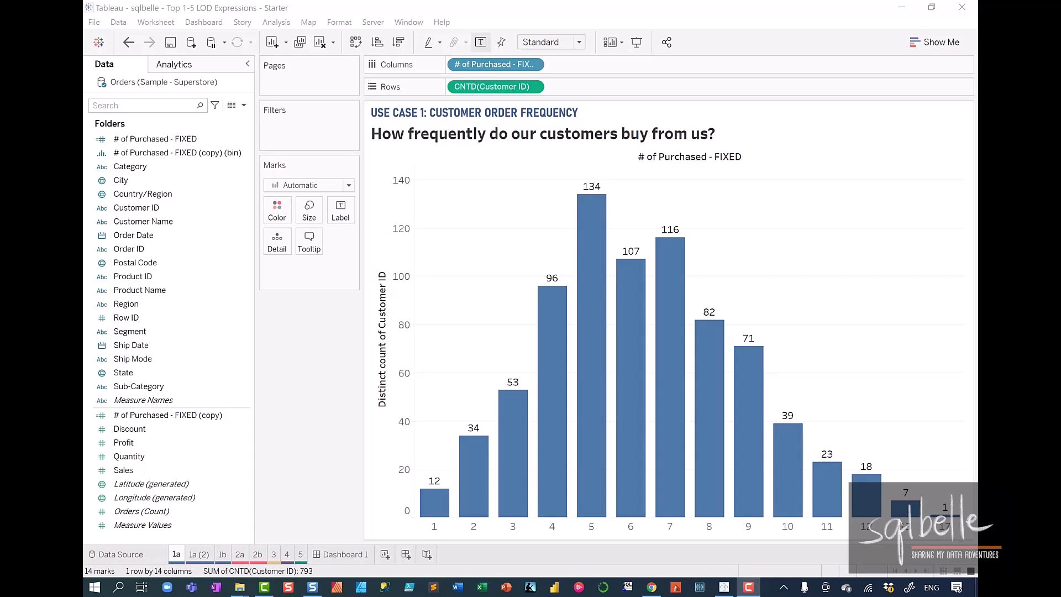
- Fit sheet 1a to the view height and make # of Purchased - FIXED continuous
left_click(578, 42)
left_click(552, 62)
mouse_move(510, 39)
left_mouse_down()
mouse_move(445, 54)
mouse_move(569, 71)
mouse_move(503, 48)
left_mouse_up()
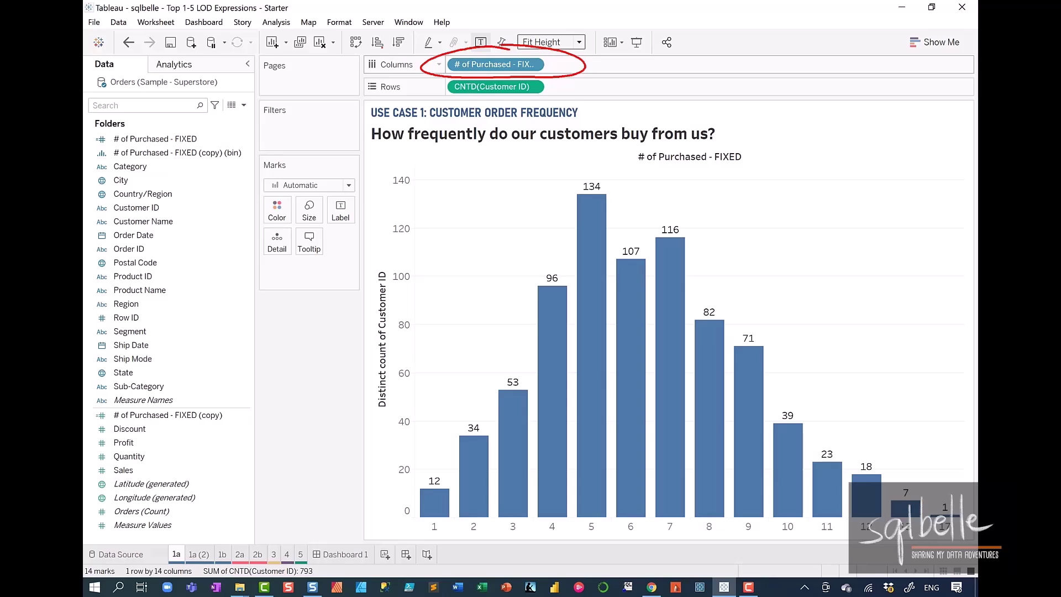
key("Escape")
left_click(533, 65)
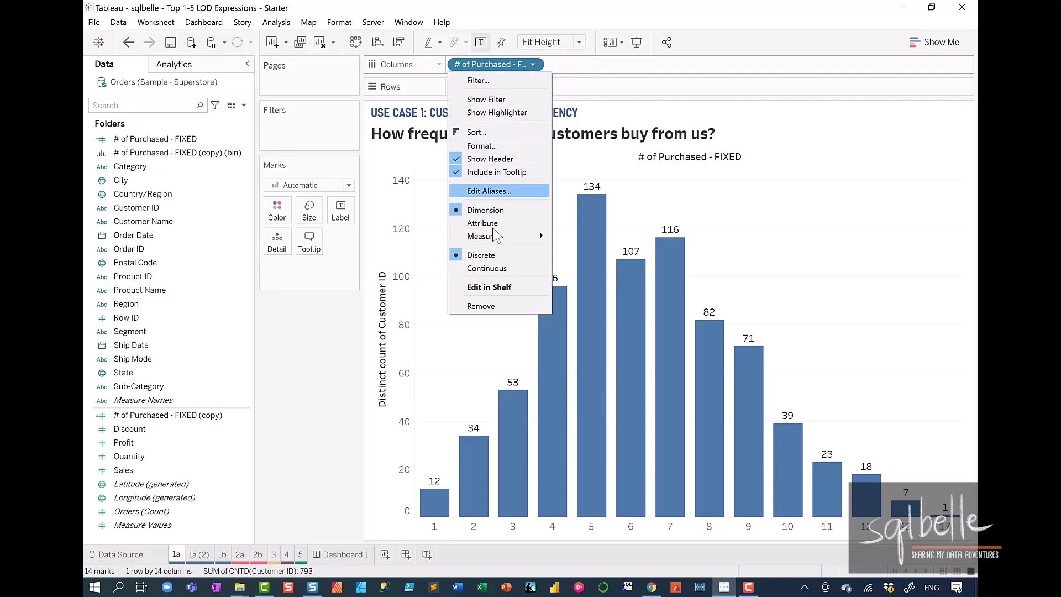
left_click(487, 269)
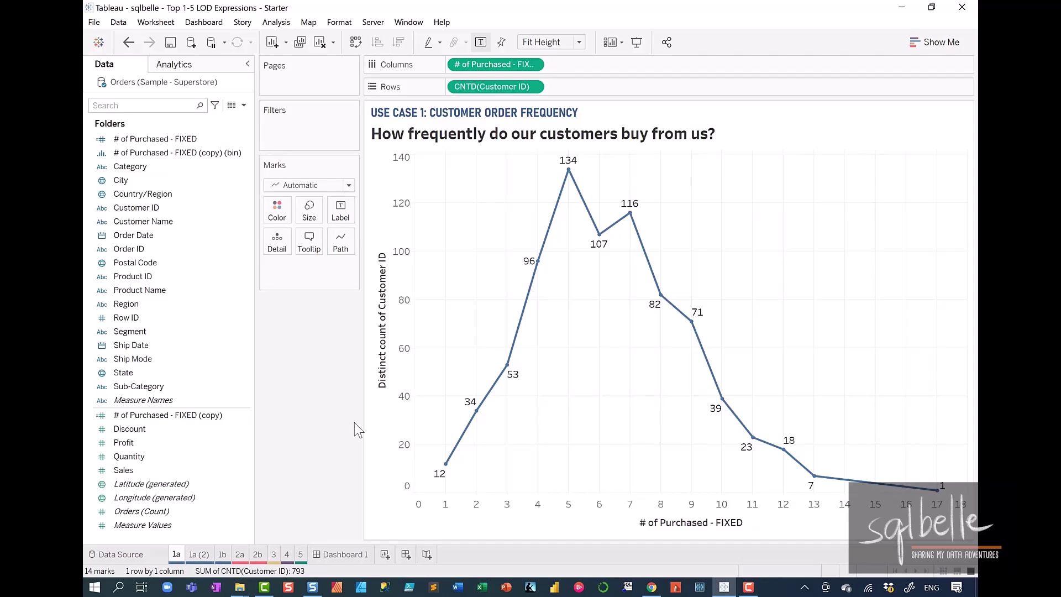
- Switch the marks to Bar with Fixed size so bars touch like a histogram
left_click(329, 188)
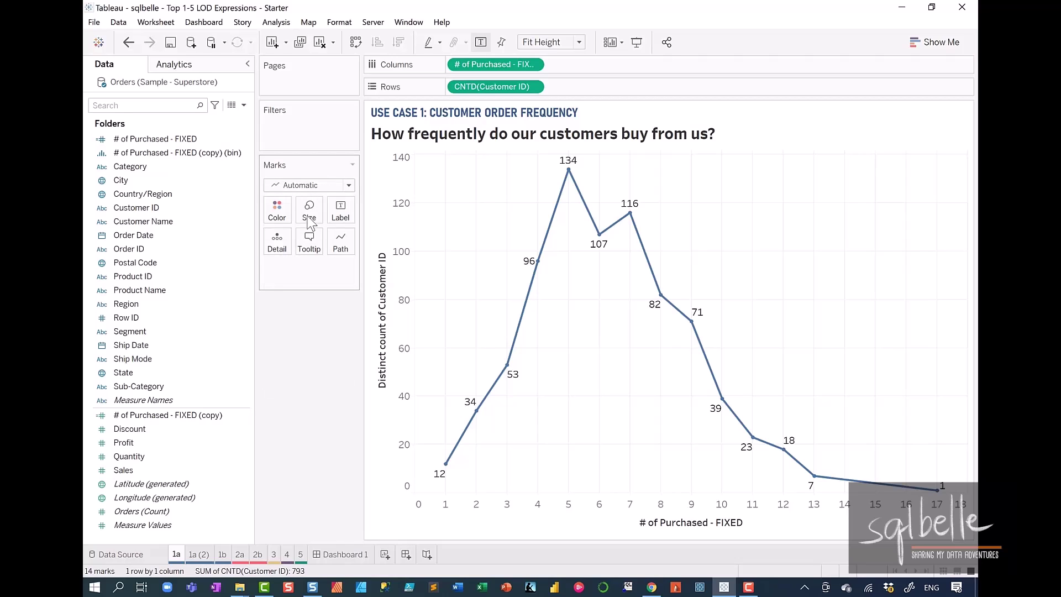
left_click(311, 222)
left_click(309, 221)
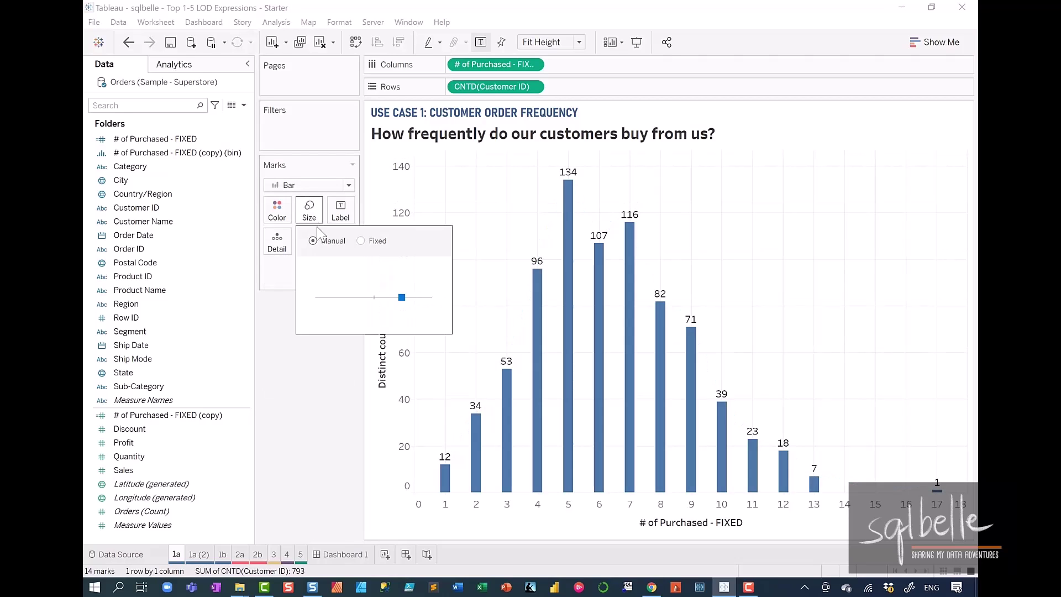
left_click(384, 244)
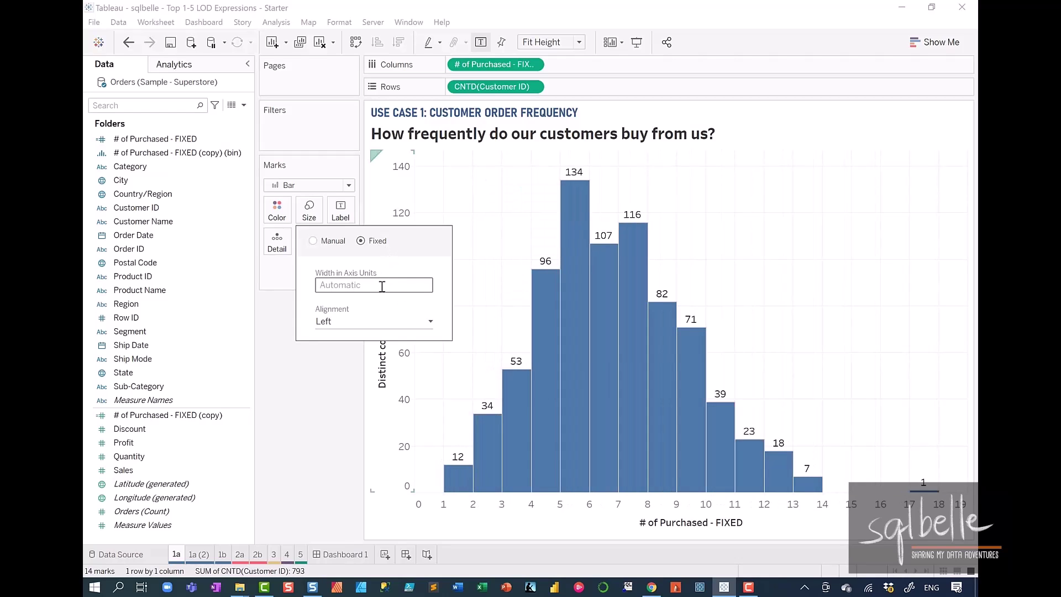
left_click(348, 381)
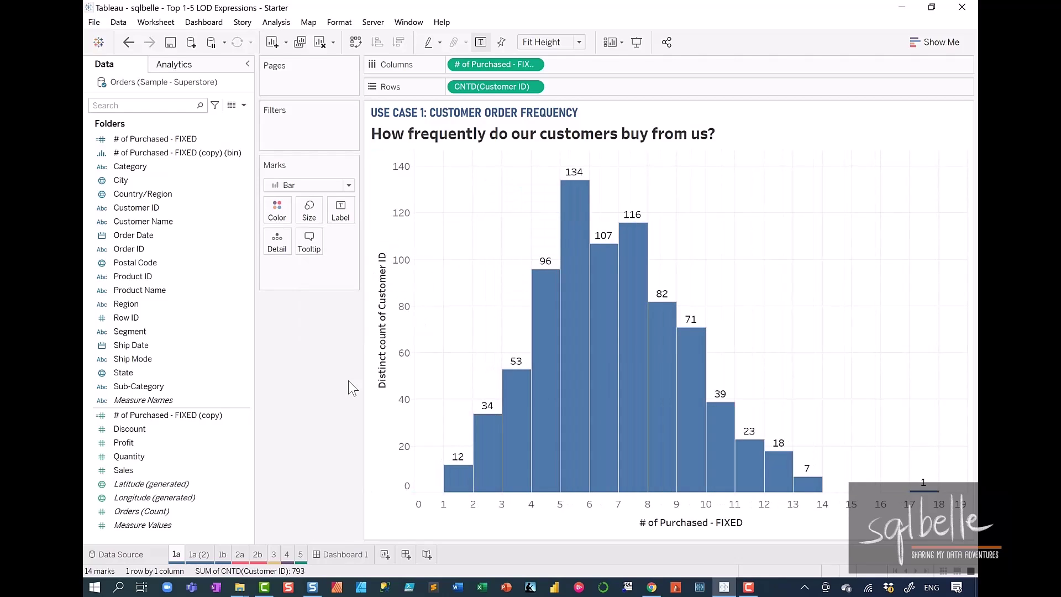
- Set grid lines to None via Format > Lines and circle axis values 0 to 8
left_click(348, 25)
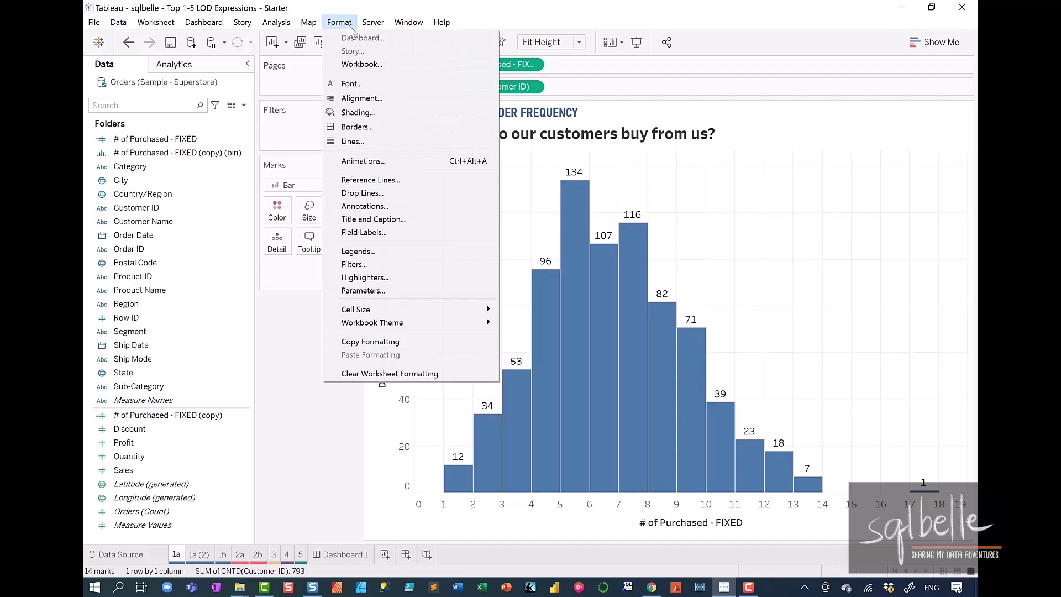
left_click(352, 141)
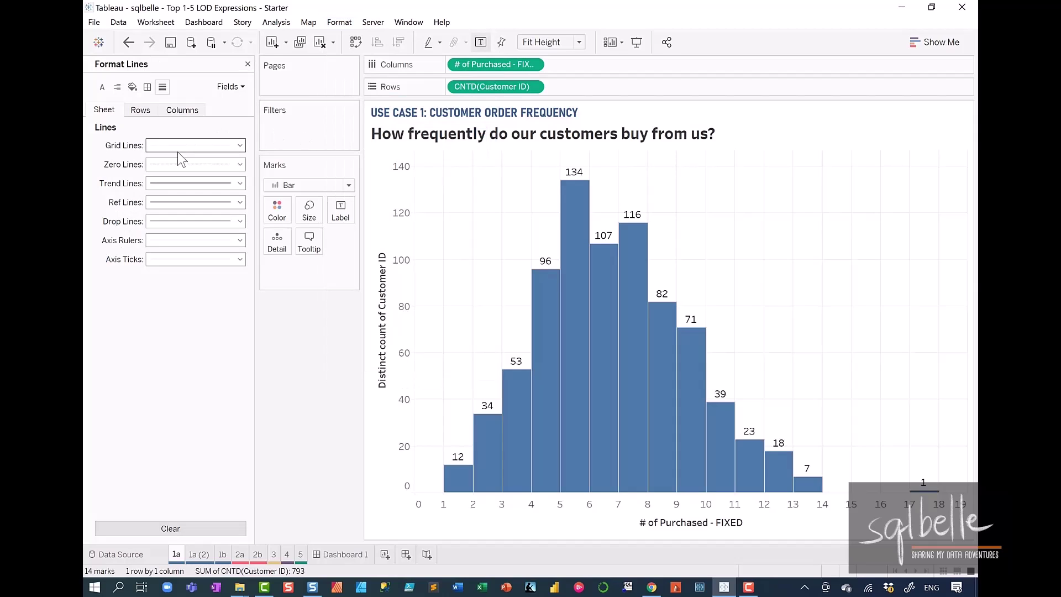
left_click(183, 145)
left_click(196, 160)
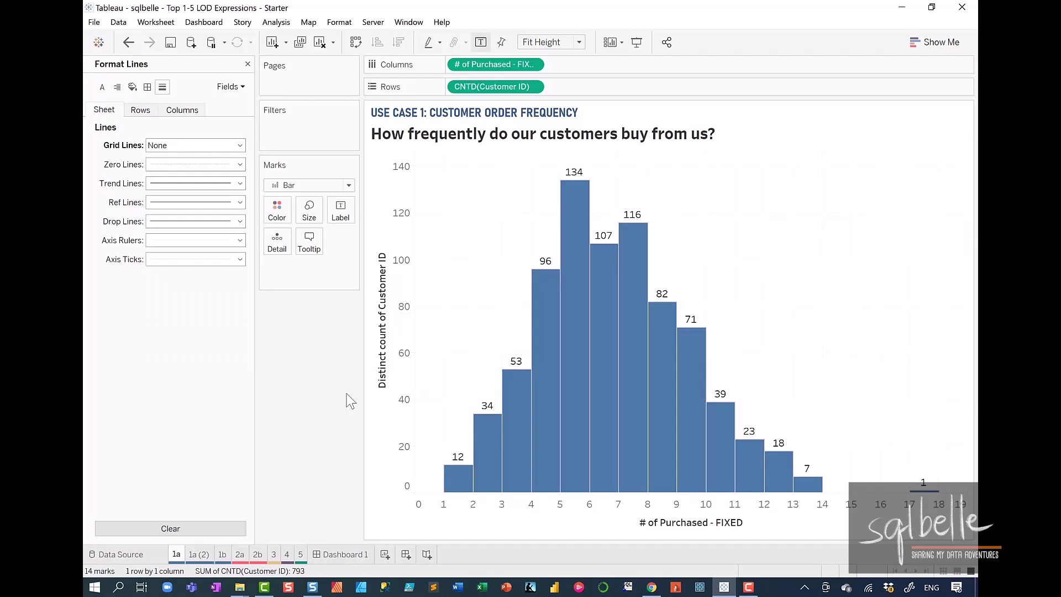
mouse_move(527, 484)
left_mouse_down()
mouse_move(418, 496)
mouse_move(536, 537)
mouse_move(652, 511)
mouse_move(491, 489)
left_mouse_up()
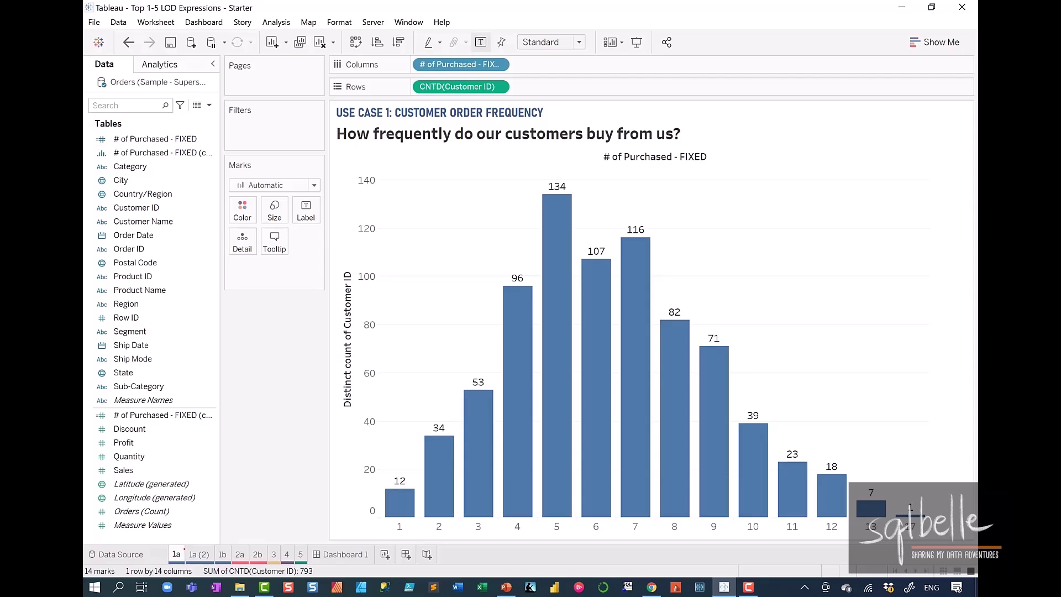
- Annotate the 134 bar at 5 purchases, then switch to worksheet 1b
mouse_move(561, 162)
left_mouse_down()
mouse_move(545, 217)
mouse_move(572, 165)
left_mouse_up()
left_click_drag(563, 427, 561, 487)
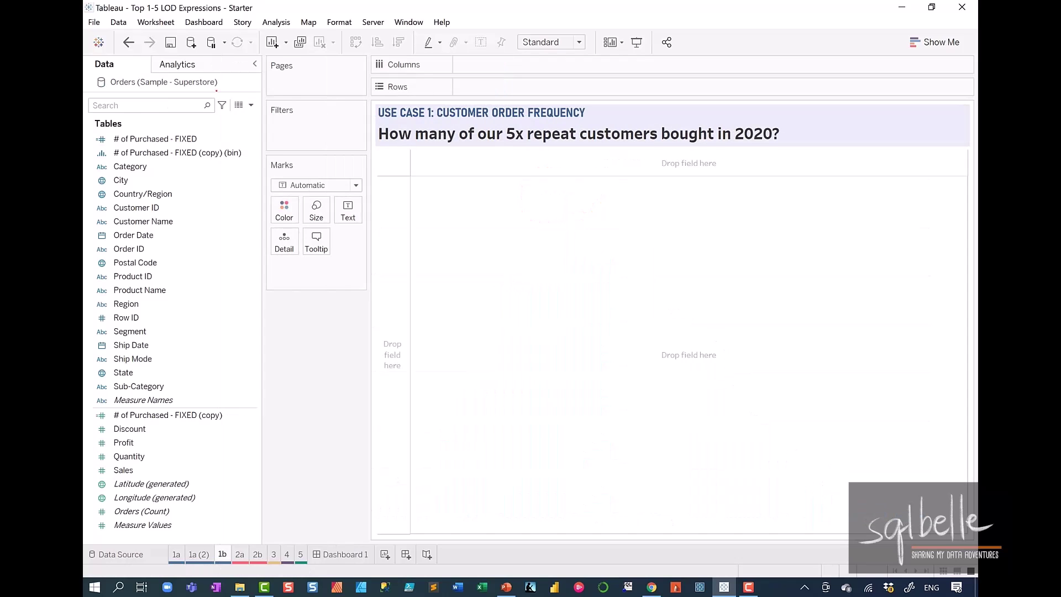
mouse_move(244, 117)
left_mouse_down()
mouse_move(272, 126)
mouse_move(231, 179)
left_mouse_up()
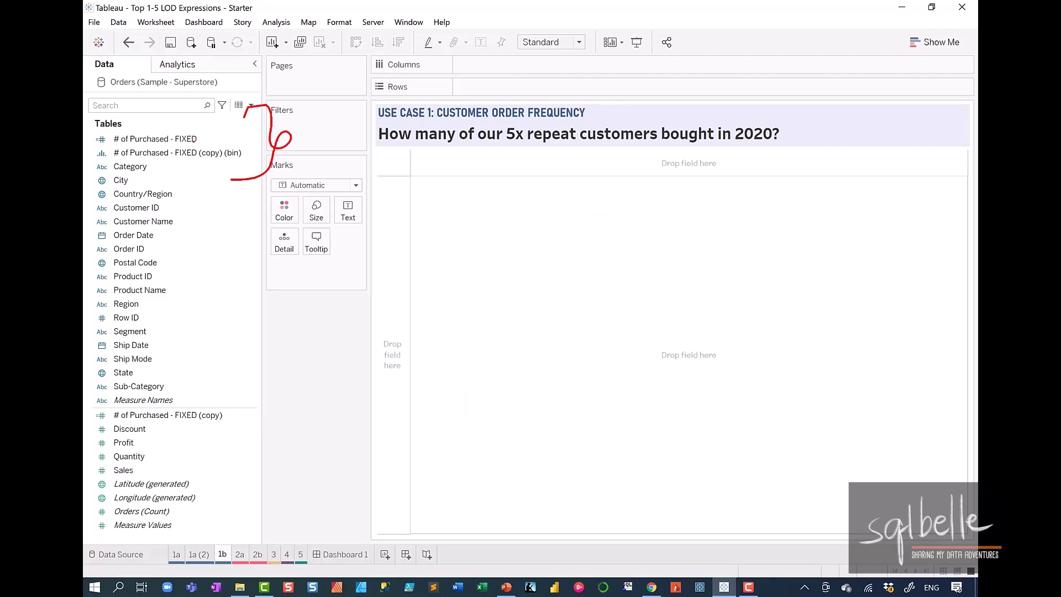
- Tabulate CNTD(Customer ID) with # of Purchased - FIXED on rows and Order Date years on columns
mouse_move(164, 139)
left_mouse_down()
mouse_move(471, 113)
mouse_move(533, 93)
left_mouse_up()
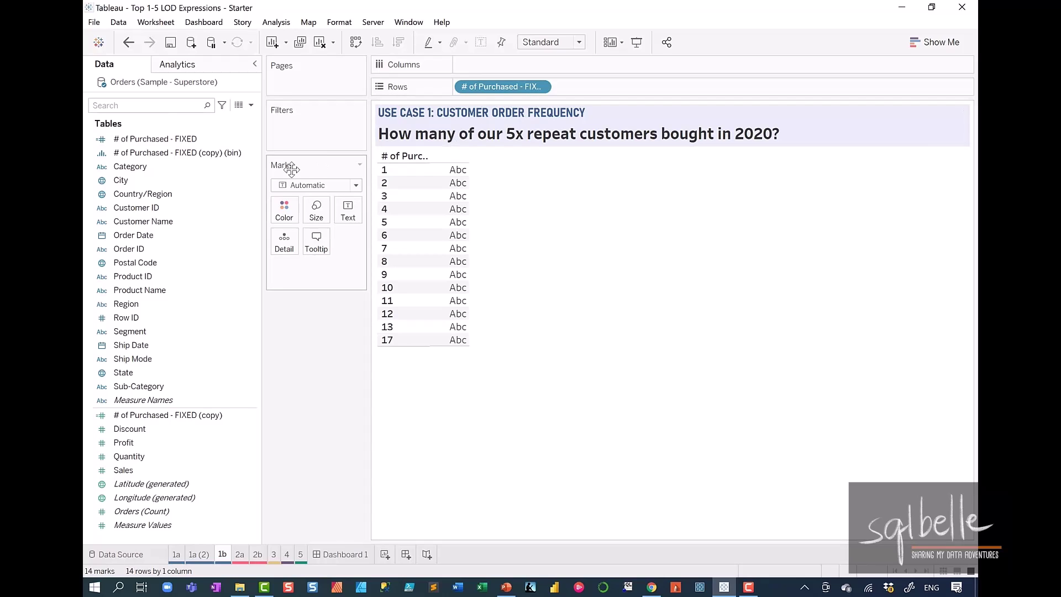
left_click_drag(134, 235, 516, 66)
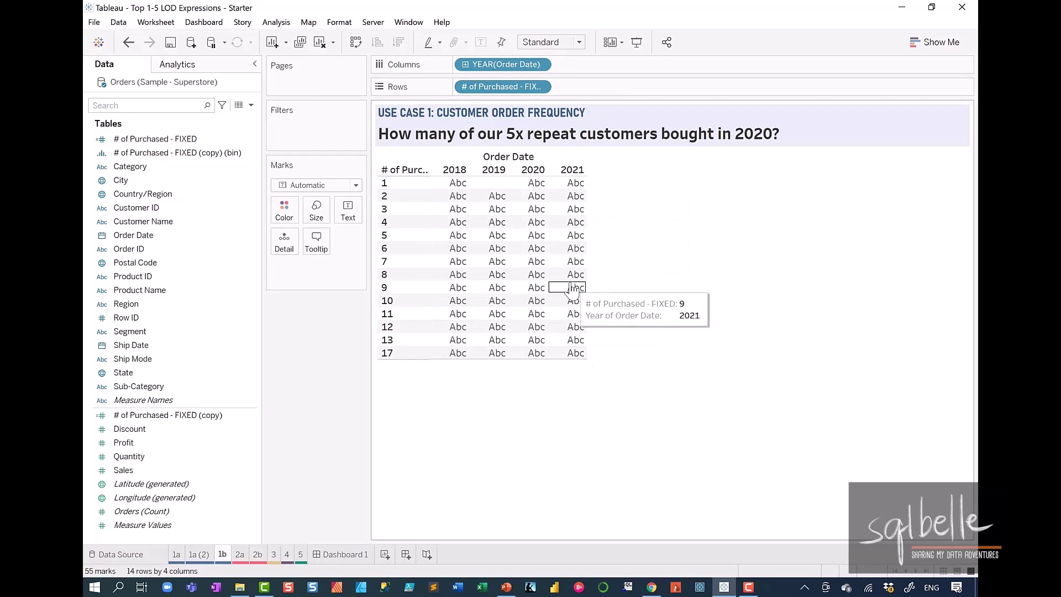
left_click(148, 209)
left_click_drag(148, 216, 530, 239)
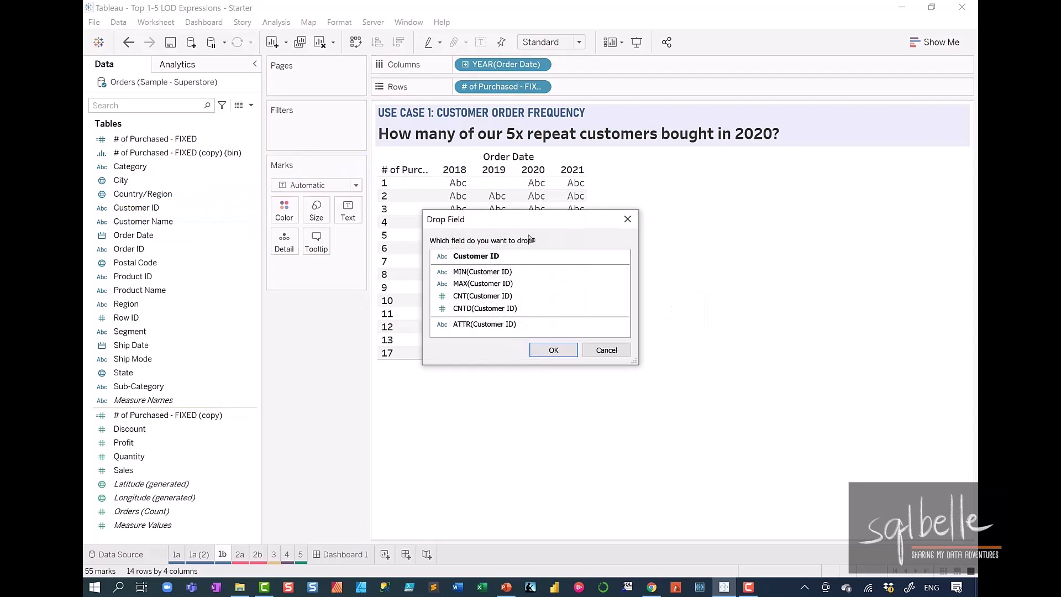
left_click(503, 311)
left_click(557, 352)
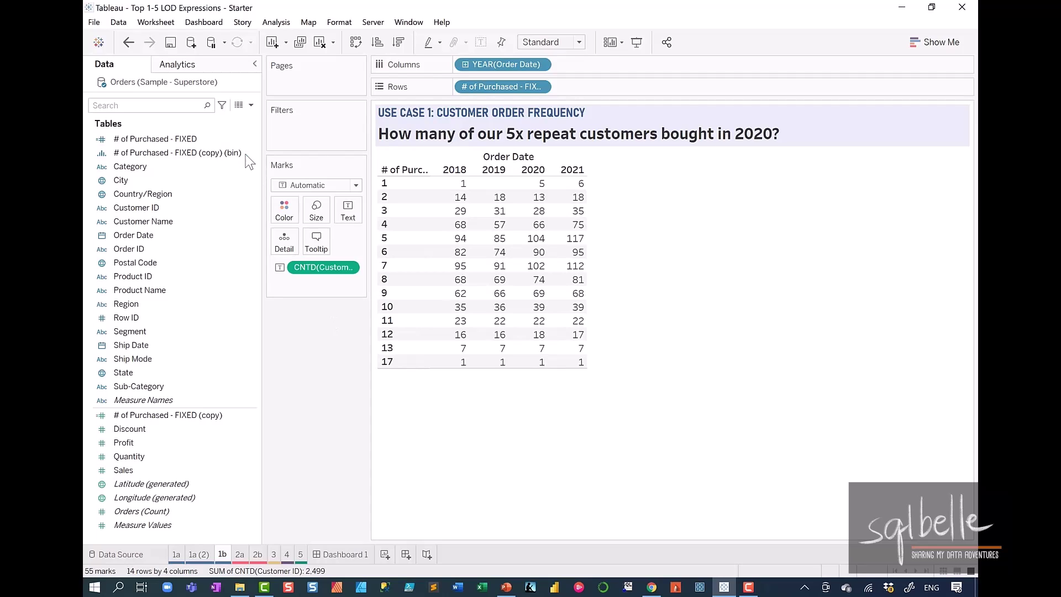
left_click(203, 67)
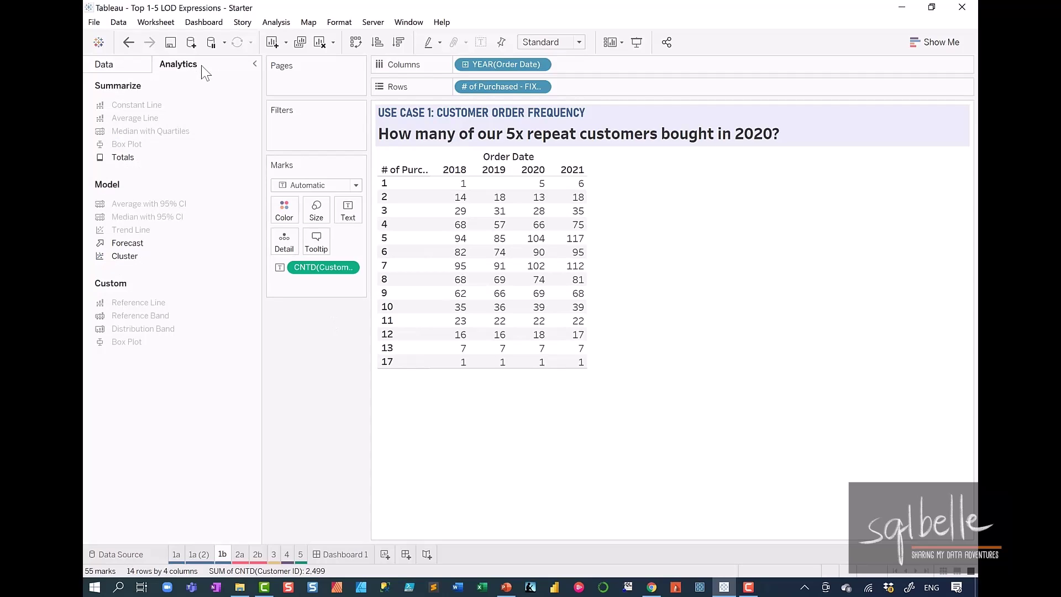
- Add grand totals and mark the 5-purchase row: 104 customers in 2020, 134 overall
double_click(128, 157)
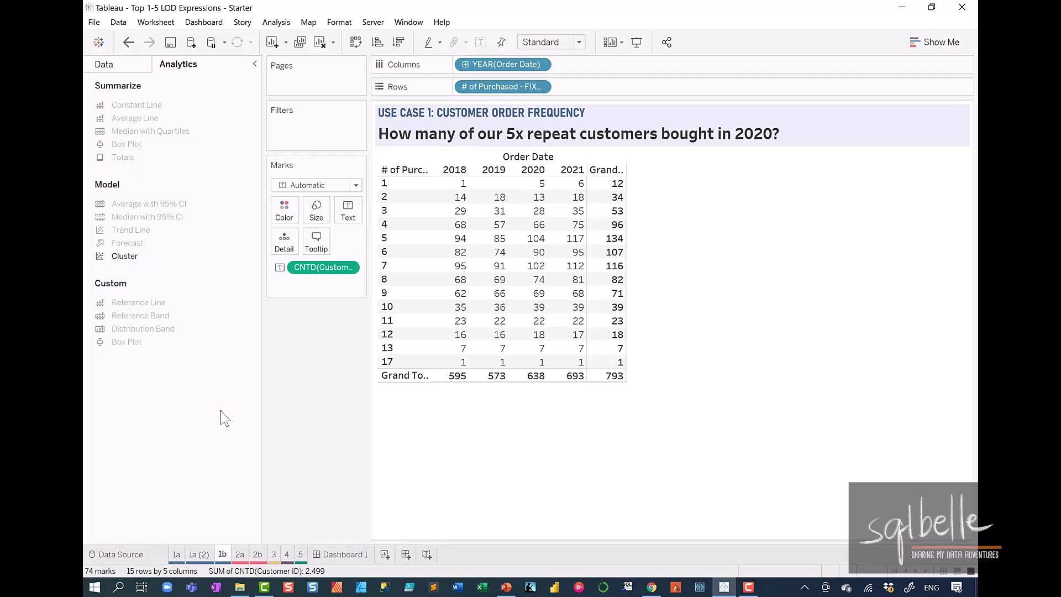
mouse_move(545, 108)
left_mouse_down()
mouse_move(488, 133)
mouse_move(560, 114)
mouse_move(529, 114)
left_mouse_up()
mouse_move(396, 228)
left_mouse_down()
mouse_move(372, 240)
mouse_move(401, 229)
left_mouse_up()
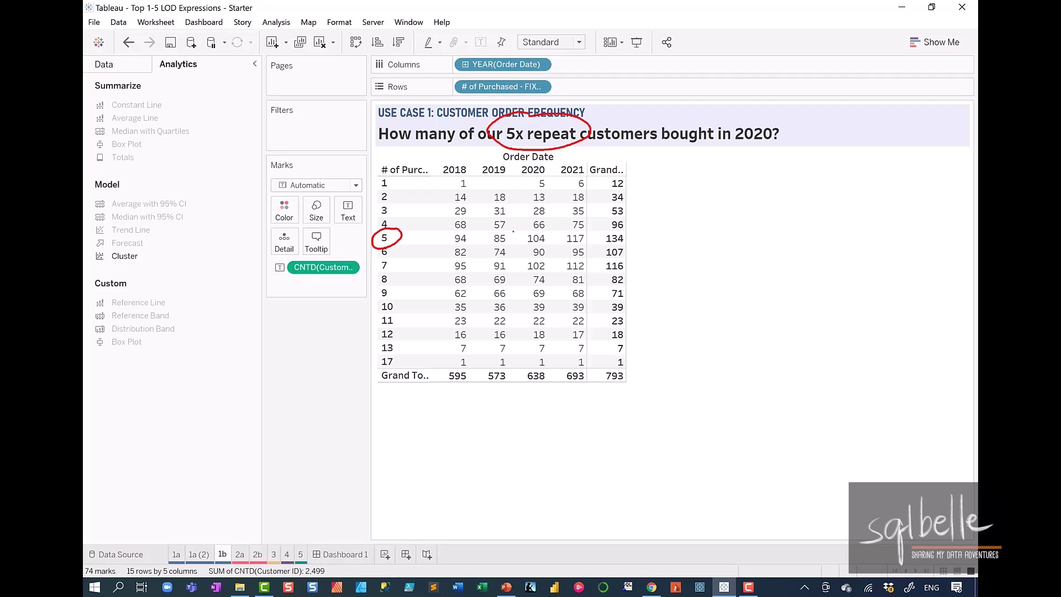
mouse_move(515, 226)
left_mouse_down()
mouse_move(553, 250)
mouse_move(550, 227)
mouse_move(552, 248)
left_mouse_up()
mouse_move(633, 227)
left_mouse_down()
mouse_move(599, 234)
mouse_move(627, 226)
left_mouse_up()
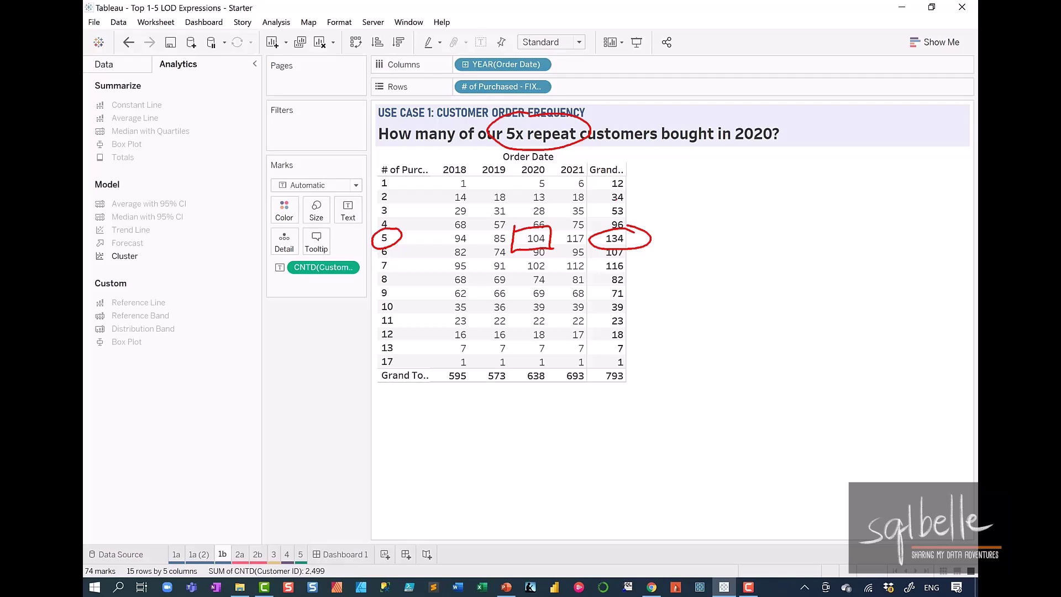
- Highlight the yearly grand totals 595, 573, 638, 693 and the overall total 793
mouse_move(580, 361)
left_mouse_down()
mouse_move(504, 358)
mouse_move(604, 381)
mouse_move(579, 363)
left_mouse_up()
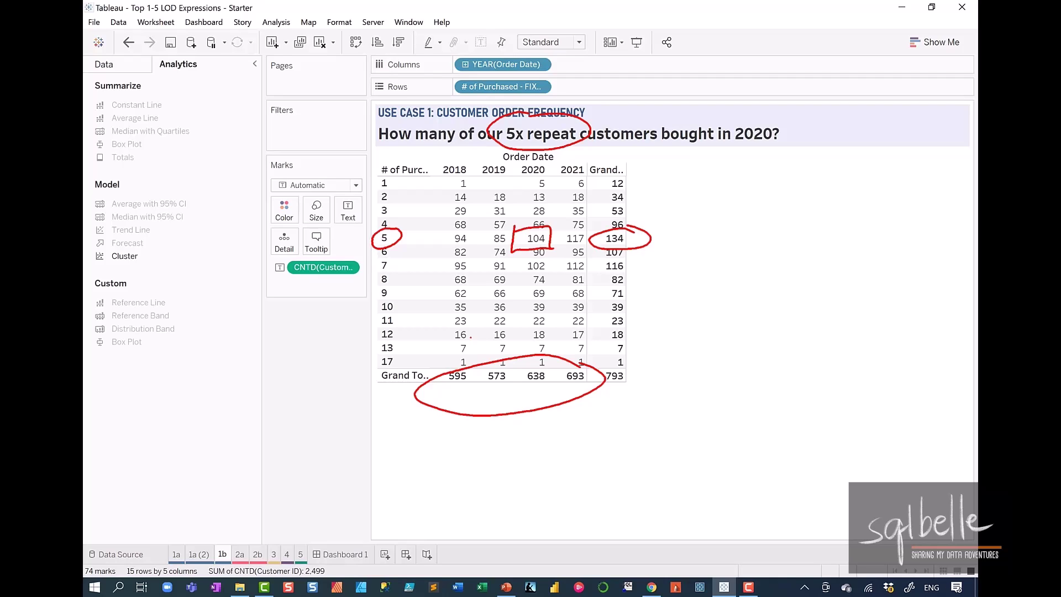
mouse_move(453, 398)
left_mouse_down()
mouse_move(471, 380)
mouse_move(514, 387)
left_mouse_up()
mouse_move(520, 390)
left_mouse_down()
mouse_move(522, 376)
mouse_move(550, 386)
left_mouse_up()
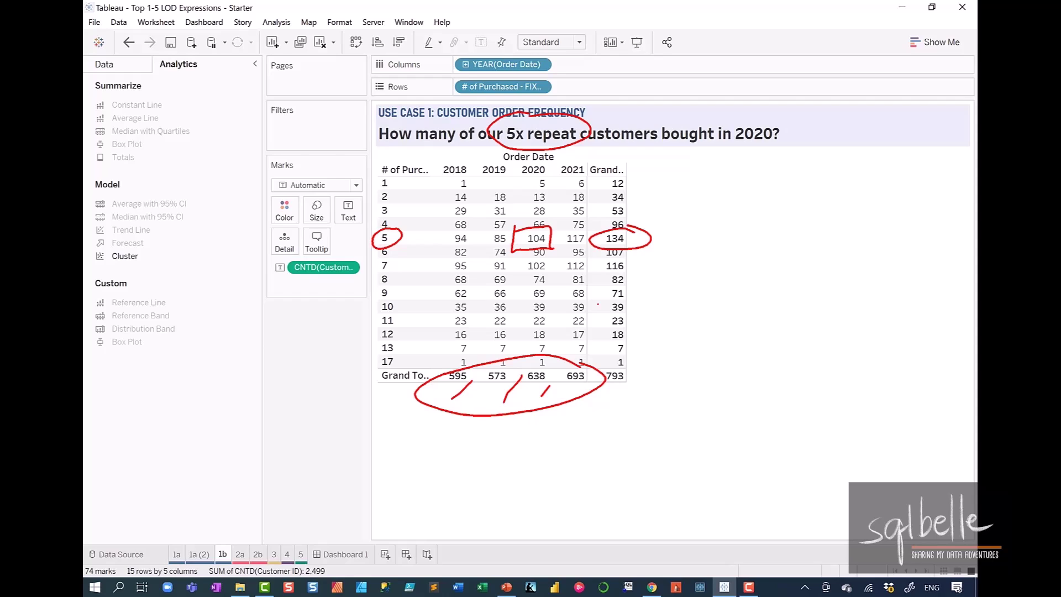
left_click_drag(416, 444, 578, 435)
mouse_move(557, 428)
left_mouse_down()
mouse_move(578, 435)
mouse_move(560, 454)
left_mouse_up()
left_click_drag(603, 359, 631, 363)
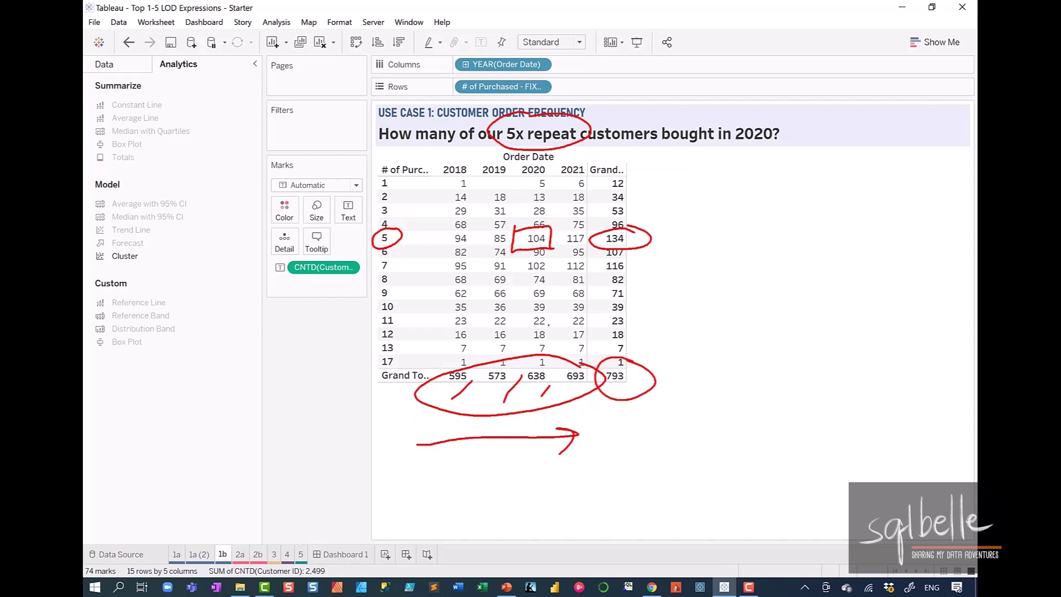